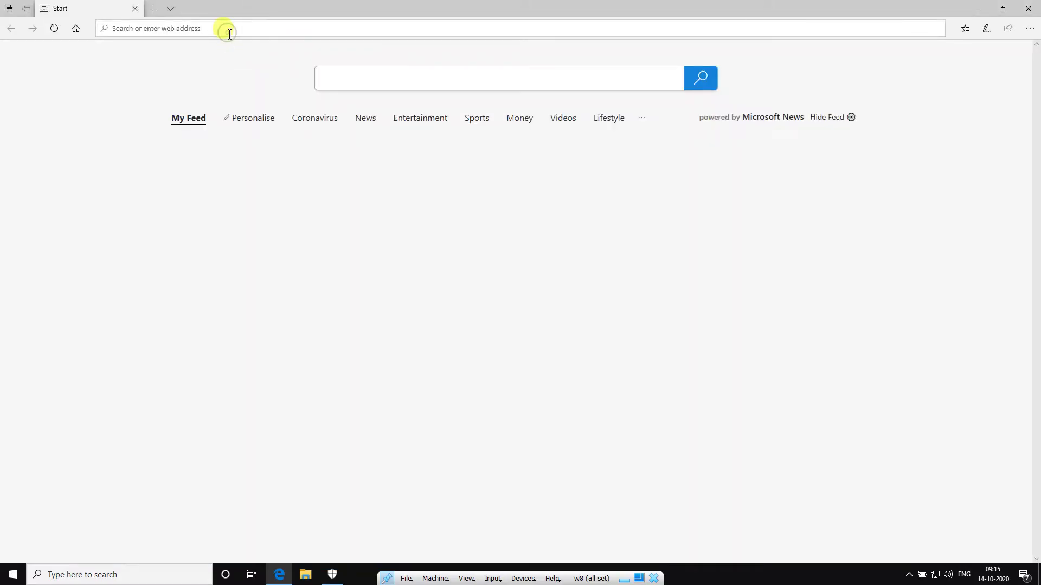
- Search the web for "eicar test download", open the eicar.com.txt test file, and continue past the unsafe-website warning
{"action": "left_click", "coordinate": [229, 34]}
{"action": "type", "text": "eicar test download"}
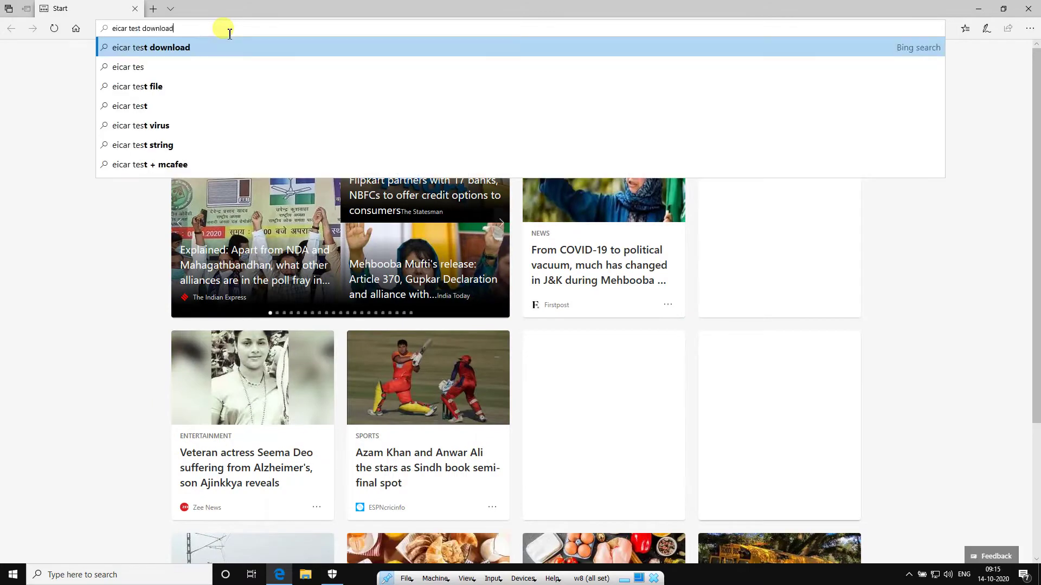
{"action": "key", "text": "Return"}
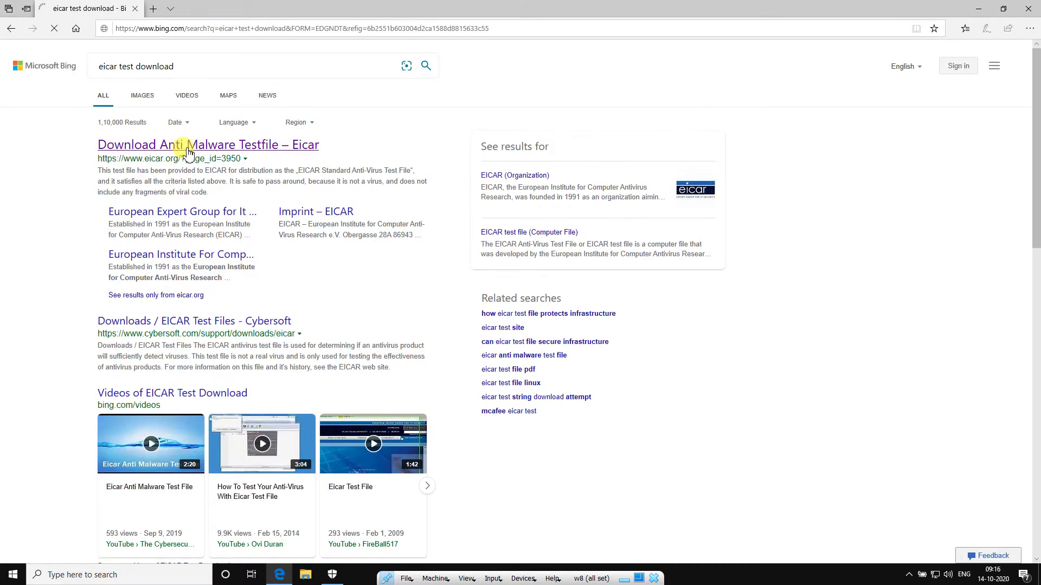
{"action": "scroll", "coordinate": [186, 152], "scroll_direction": "down", "scroll_amount": 3}
{"action": "left_click", "coordinate": [626, 360]}
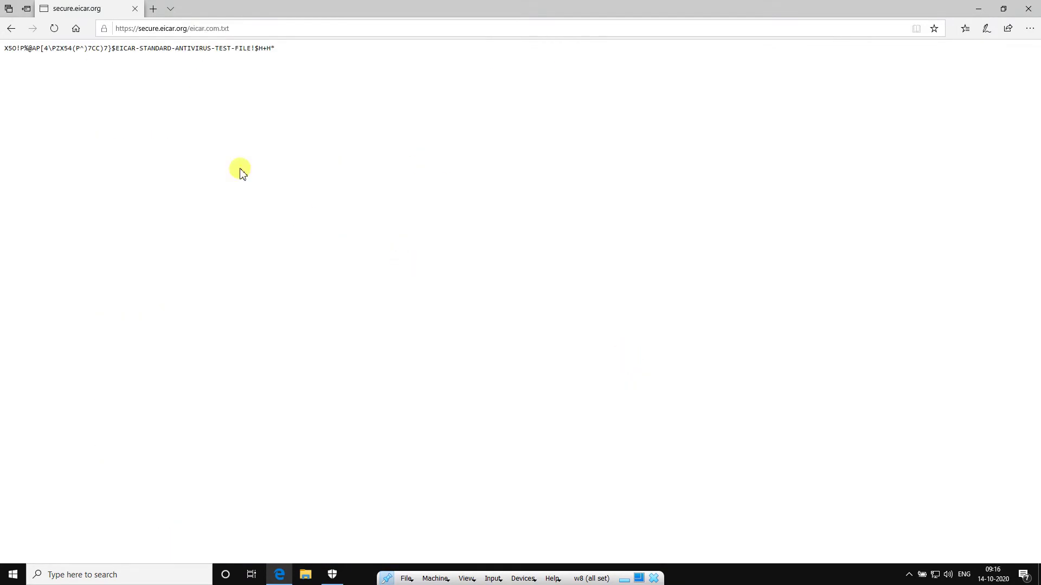
{"action": "left_click", "coordinate": [456, 219]}
{"action": "left_click_drag", "start_coordinate": [424, 71], "coordinate": [539, 132]}
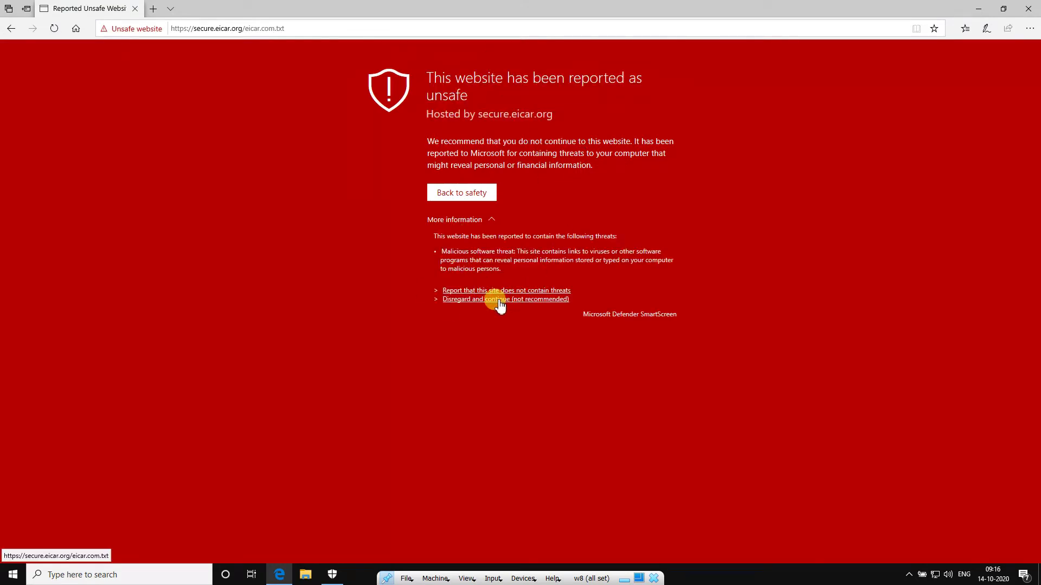
{"action": "left_click", "coordinate": [495, 299]}
- Copy the EICAR test string from the page and paste it into a new Notepad document
{"action": "triple_click", "coordinate": [179, 47]}
{"action": "key", "text": "ctrl+c"}
{"action": "right_click", "coordinate": [179, 48]}
{"action": "left_click", "coordinate": [200, 60]}
{"action": "key", "text": "super+r"}
{"action": "type", "text": "notepad"}
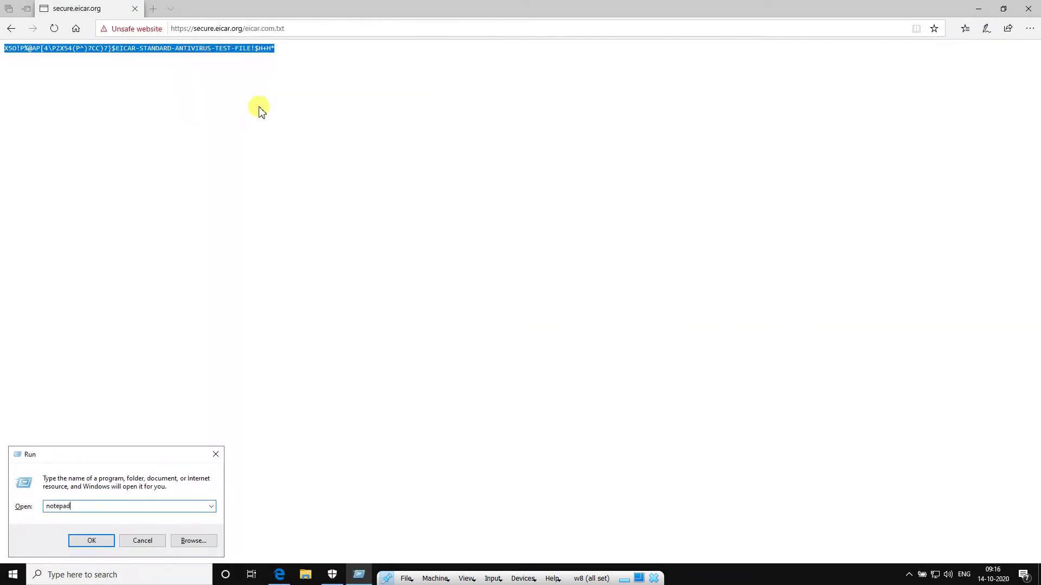
{"action": "key", "text": "Return"}
{"action": "key", "text": "ctrl+v"}
- Save the Notepad document to the Desktop under the name eicar
{"action": "key", "text": "ctrl+s"}
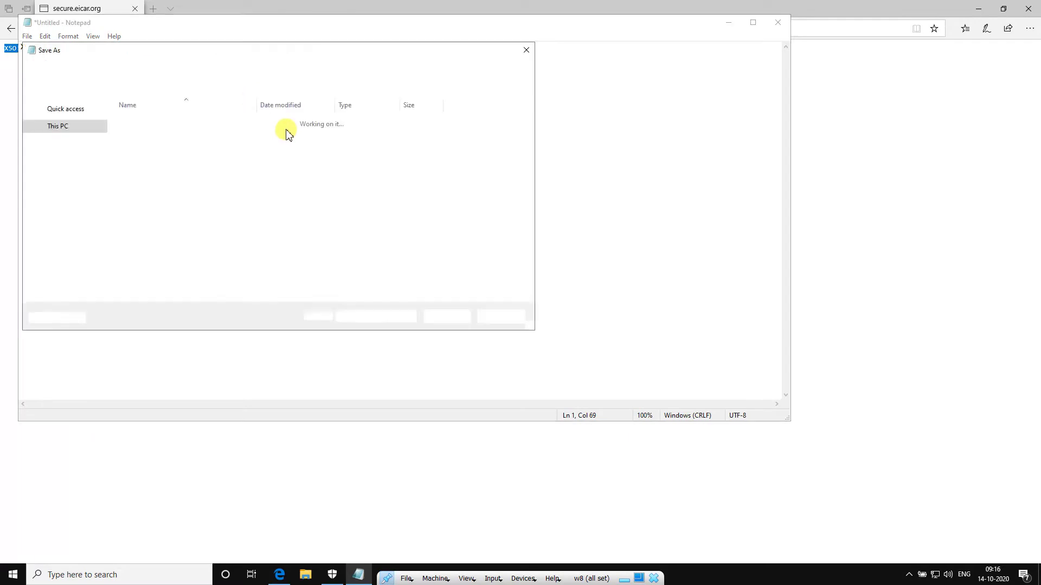
{"action": "type", "text": "eicar.txt"}
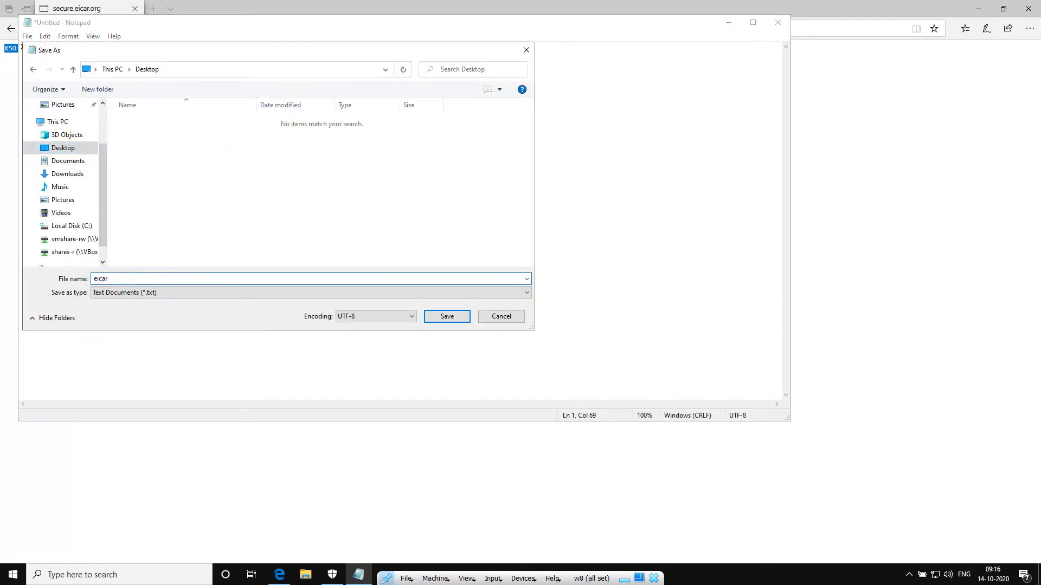
{"action": "key", "text": "Return"}
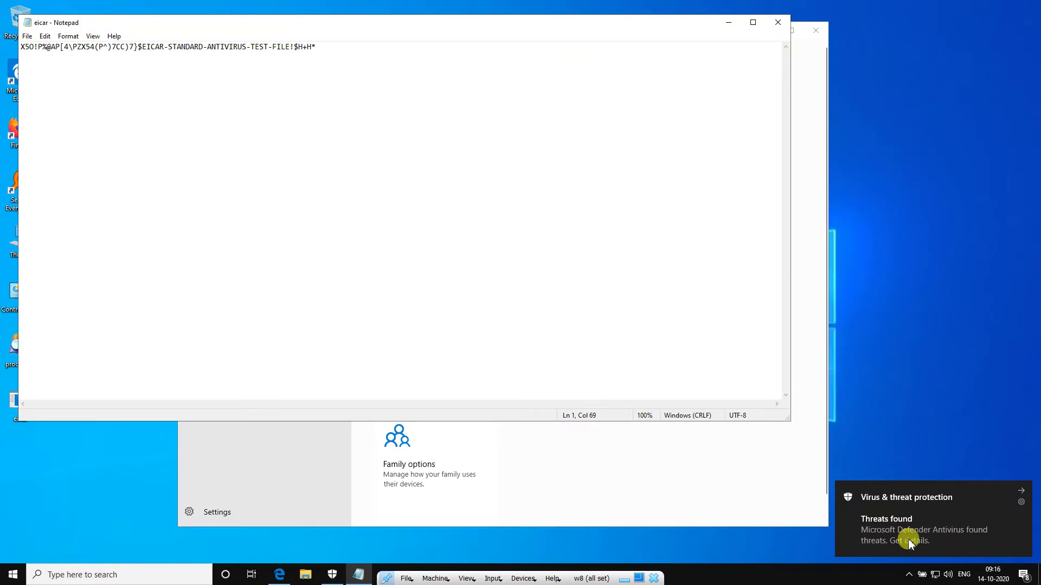
- Open the action options for the detected EICAR_Test_File threat in Windows Security and close Notepad
{"action": "left_click", "coordinate": [894, 477]}
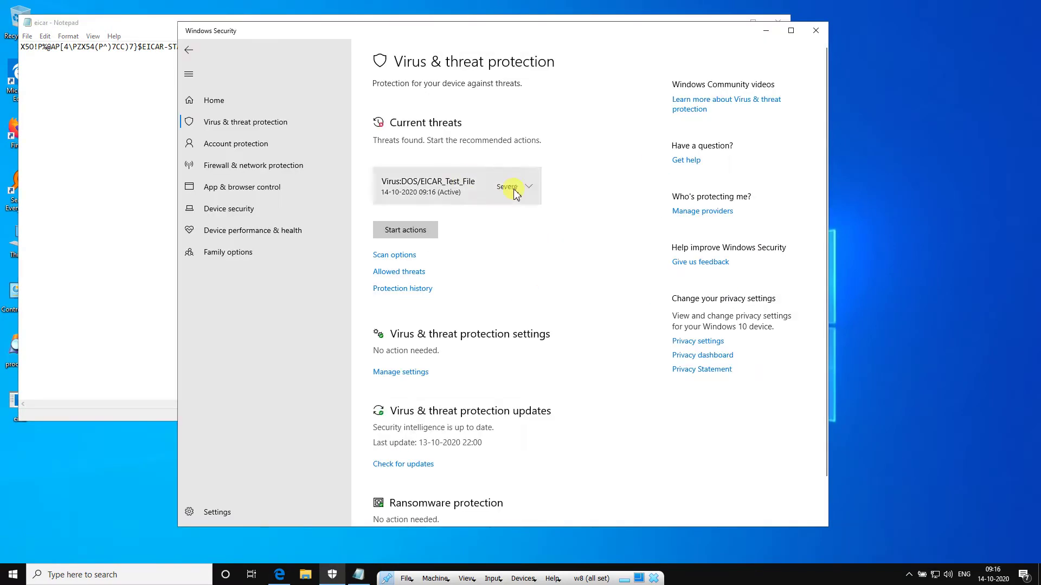
{"action": "left_click", "coordinate": [515, 187]}
{"action": "left_click", "coordinate": [618, 18]}
{"action": "left_click", "coordinate": [777, 20]}
{"action": "left_click", "coordinate": [44, 406]}
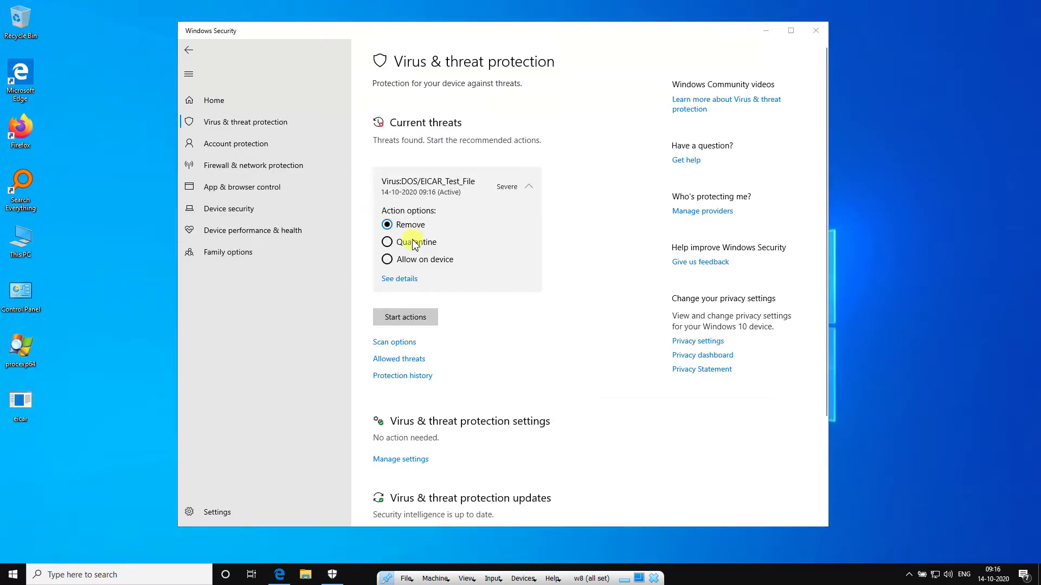
- Start the Remove action on the EICAR threat and return to the Windows Security home page
{"action": "left_click", "coordinate": [407, 317]}
{"action": "right_click", "coordinate": [91, 255]}
{"action": "left_click", "coordinate": [120, 287]}
{"action": "left_click", "coordinate": [271, 101]}
{"action": "left_click", "coordinate": [432, 243]}
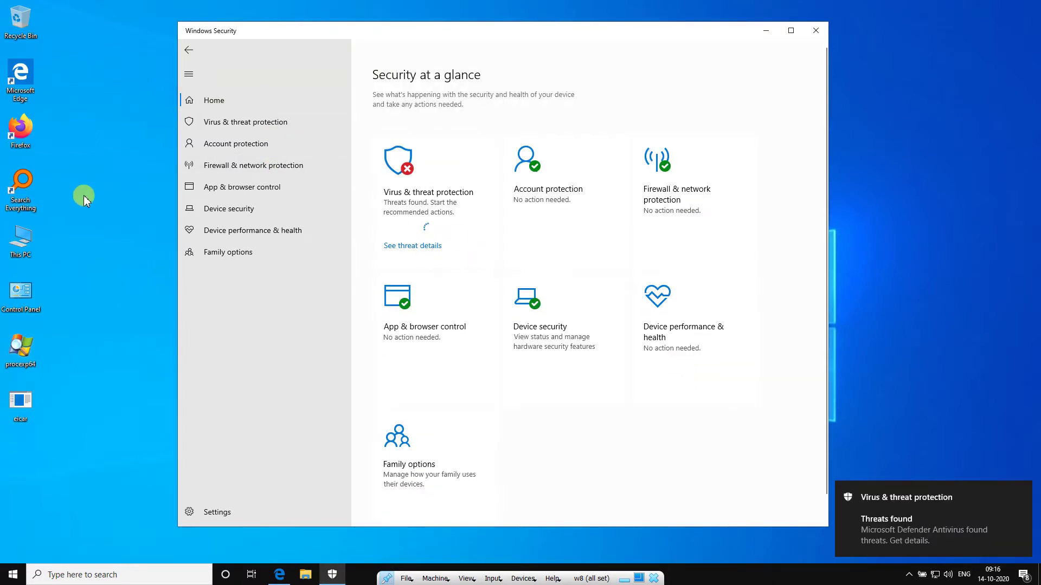
- Allow VirtualBox to capture the mouse and keyboard for the virtual machine
{"action": "left_click", "coordinate": [98, 346]}
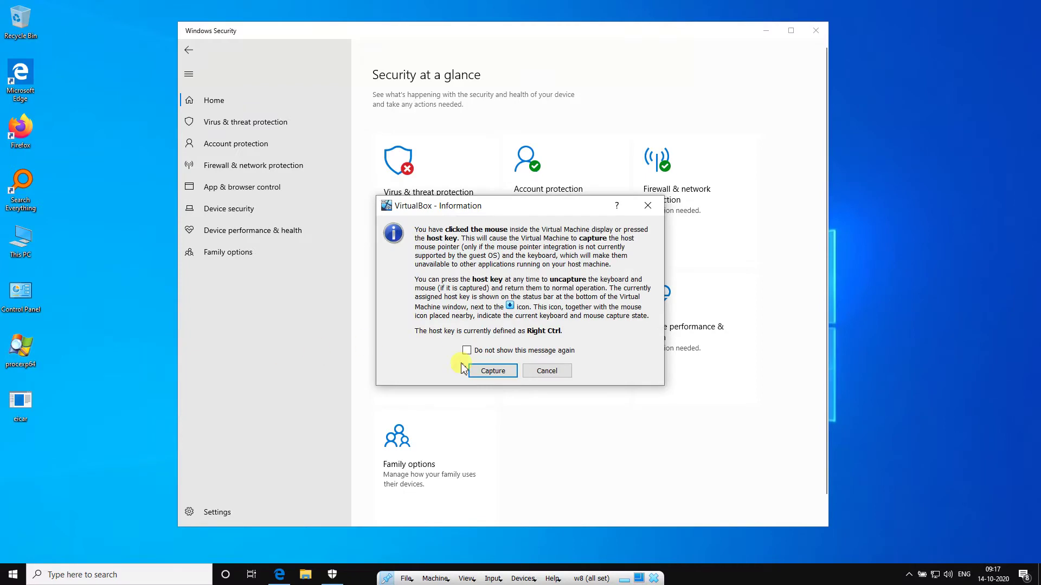
{"action": "left_click", "coordinate": [493, 371]}
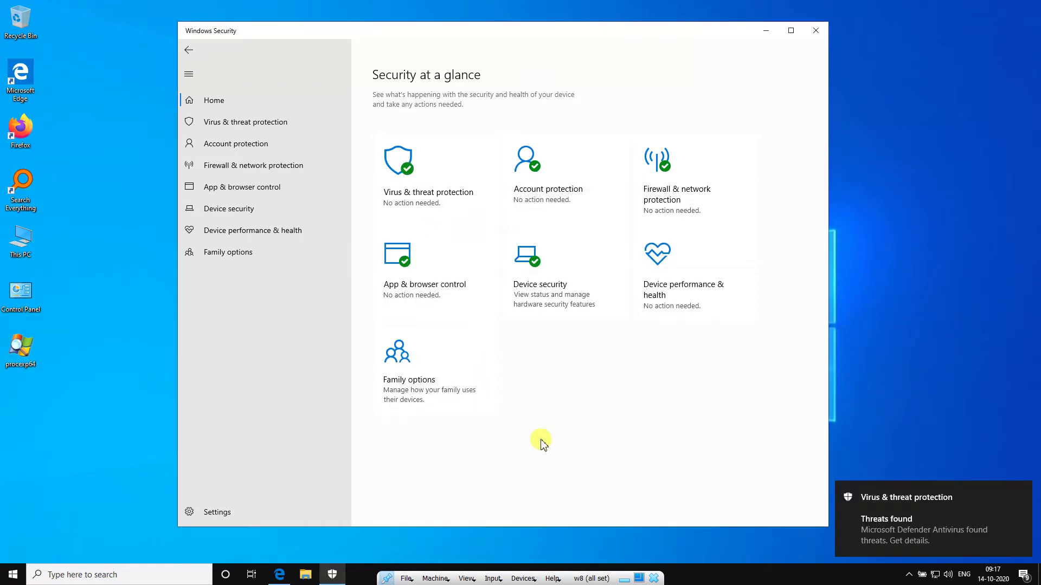
{"action": "left_click", "coordinate": [80, 374]}
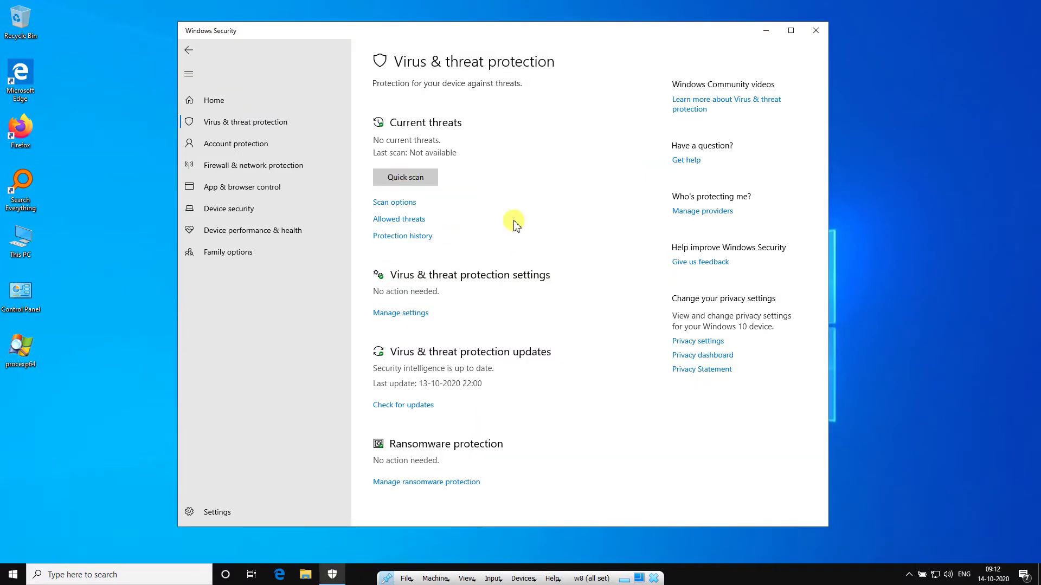
- Turn on Controlled folder access from the Virus & threat protection settings
{"action": "left_click", "coordinate": [404, 313]}
{"action": "scroll", "coordinate": [466, 210], "scroll_direction": "down", "scroll_amount": 5}
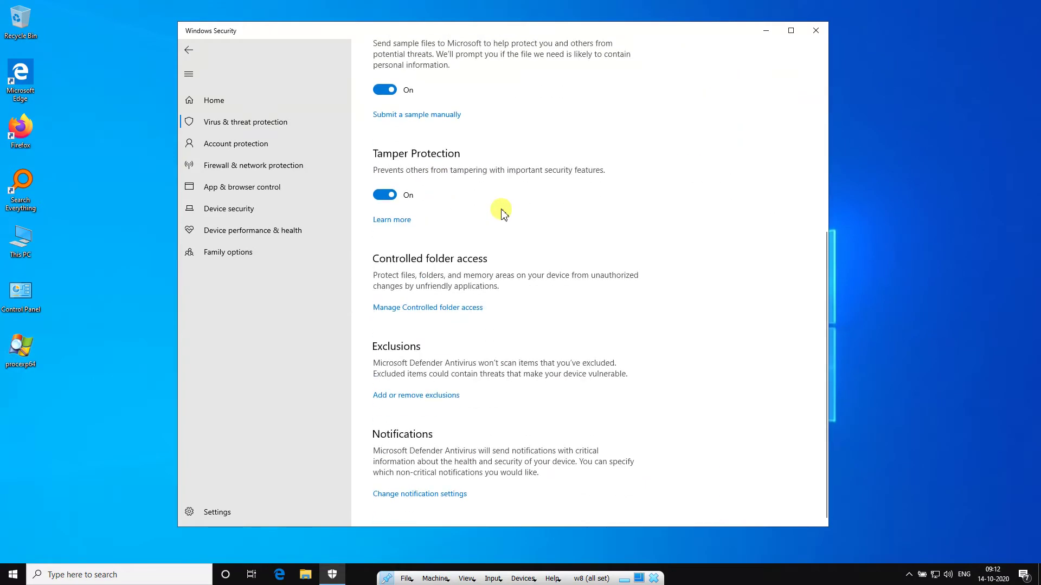
{"action": "left_click", "coordinate": [474, 309]}
{"action": "left_click", "coordinate": [386, 186]}
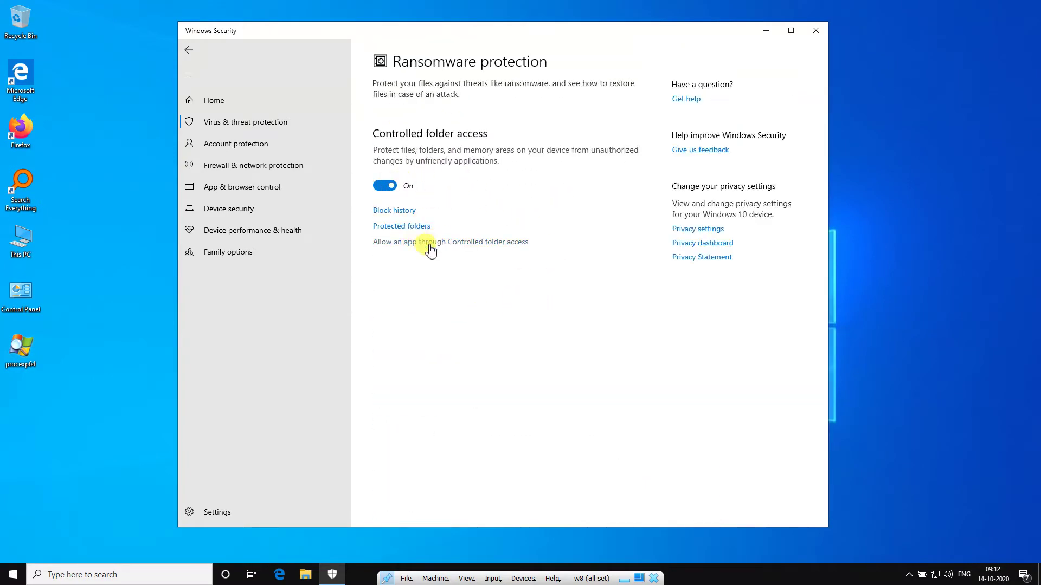
- Review the protected folders and the antivirus exclusions, and return to the Windows Security home page
{"action": "left_click", "coordinate": [418, 226]}
{"action": "scroll", "coordinate": [440, 276], "scroll_direction": "down", "scroll_amount": 1}
{"action": "left_click", "coordinate": [188, 50]}
{"action": "left_click", "coordinate": [188, 50]}
{"action": "scroll", "coordinate": [472, 271], "scroll_direction": "down", "scroll_amount": 2}
{"action": "left_click", "coordinate": [440, 396]}
{"action": "left_click", "coordinate": [189, 50]}
{"action": "left_click", "coordinate": [214, 100]}
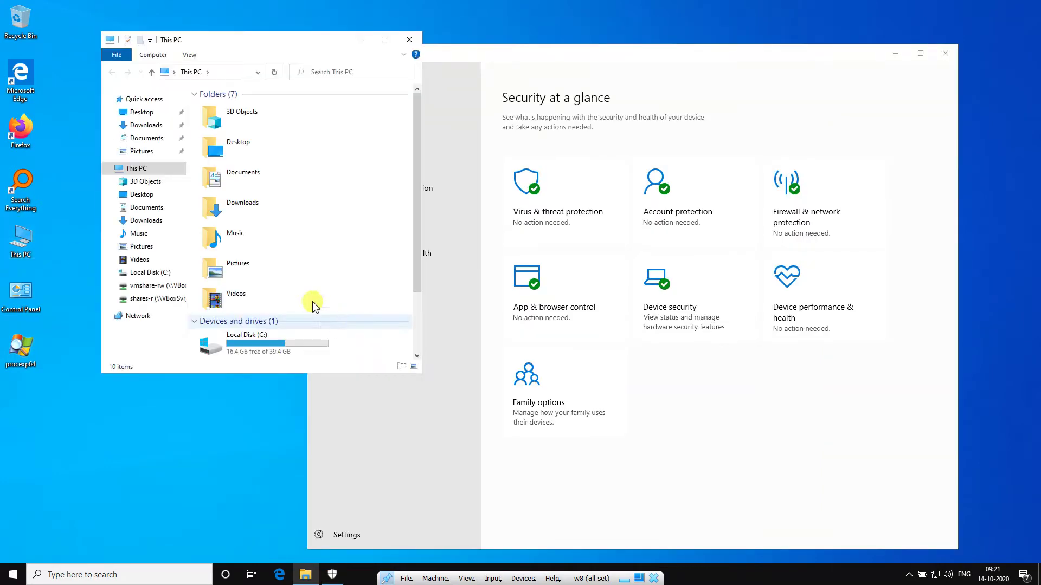
- Open Selective_Ransomware Samples.tar from the vmshare-rw drive in 7-Zip and close File Explorer
{"action": "left_click", "coordinate": [151, 286]}
{"action": "left_click", "coordinate": [266, 119]}
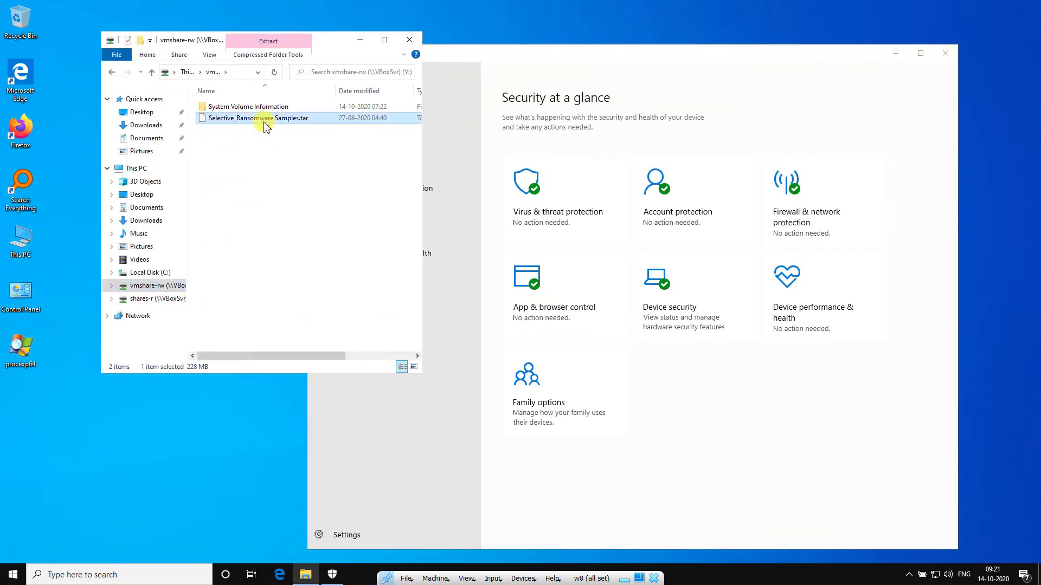
{"action": "right_click", "coordinate": [265, 119]}
{"action": "mouse_move", "coordinate": [379, 140]}
{"action": "left_click", "coordinate": [429, 143]}
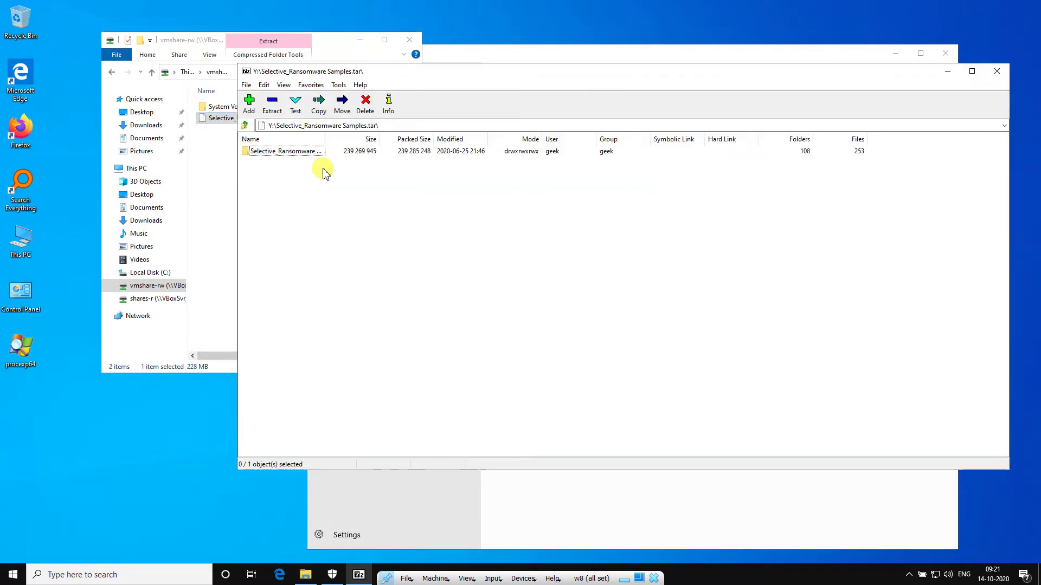
{"action": "left_click", "coordinate": [409, 40]}
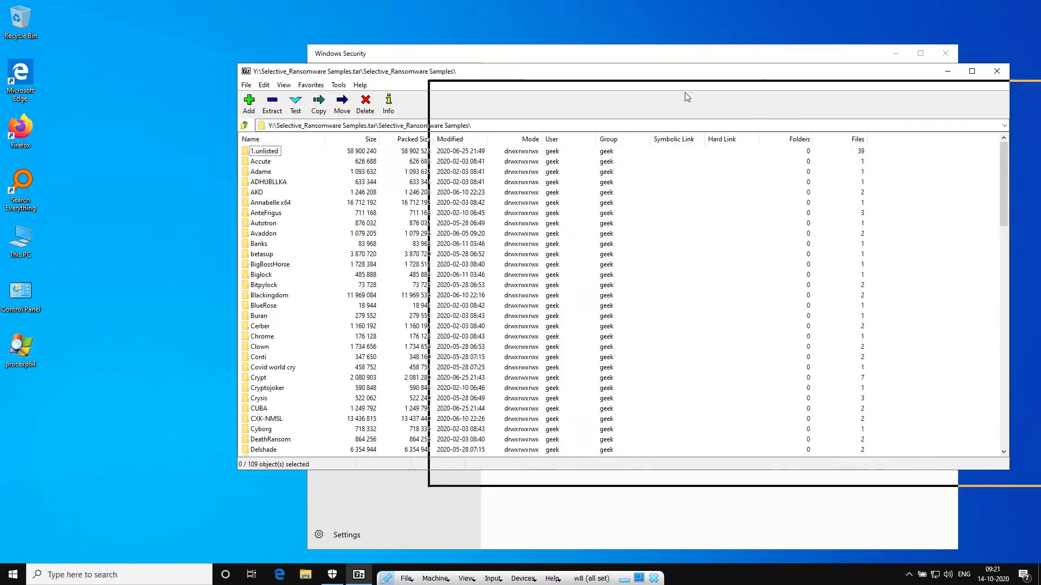
- Move the 7-Zip window aside and open the Wannacry folder inside the samples archive
{"action": "left_click_drag", "start_coordinate": [499, 73], "coordinate": [815, 98]}
{"action": "scroll", "coordinate": [612, 242], "scroll_direction": "down", "scroll_amount": 8}
{"action": "scroll", "coordinate": [613, 282], "scroll_direction": "down", "scroll_amount": 18}
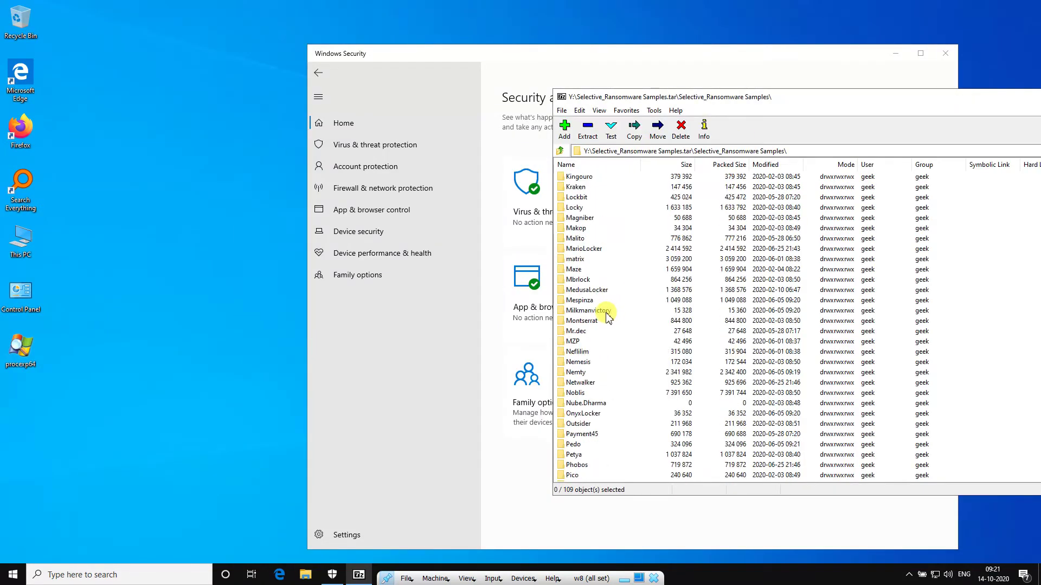
{"action": "double_click", "coordinate": [582, 385]}
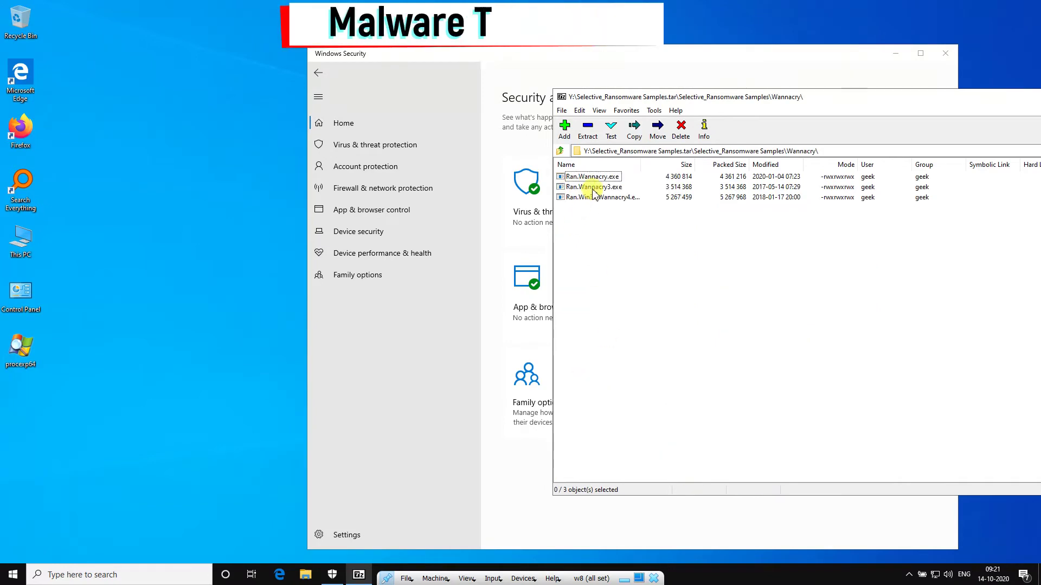
- Open Task Manager and examine the detailed list of running processes
{"action": "right_click", "coordinate": [715, 572]}
{"action": "left_click", "coordinate": [724, 521]}
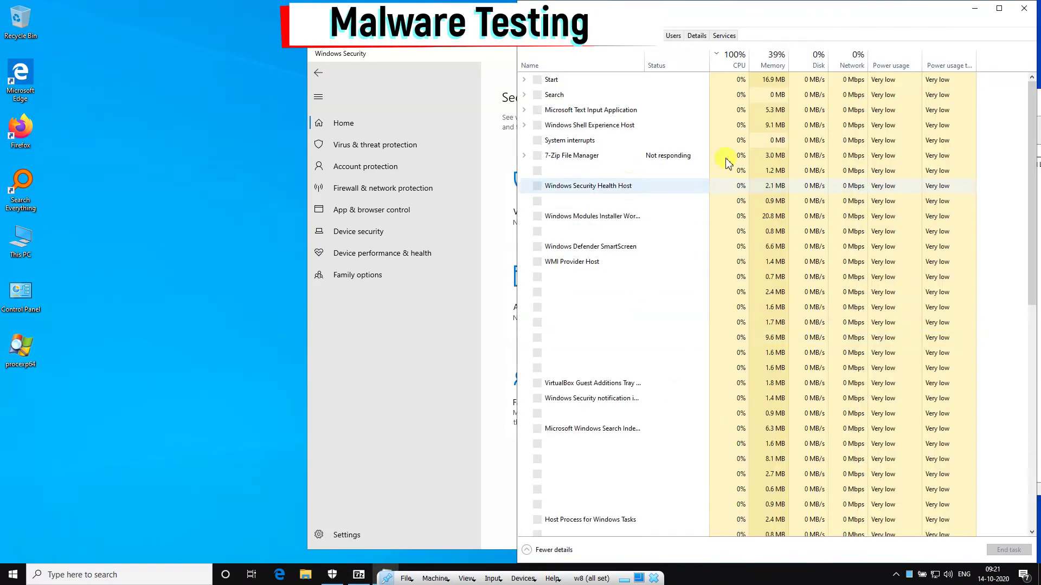
{"action": "left_click", "coordinate": [698, 35]}
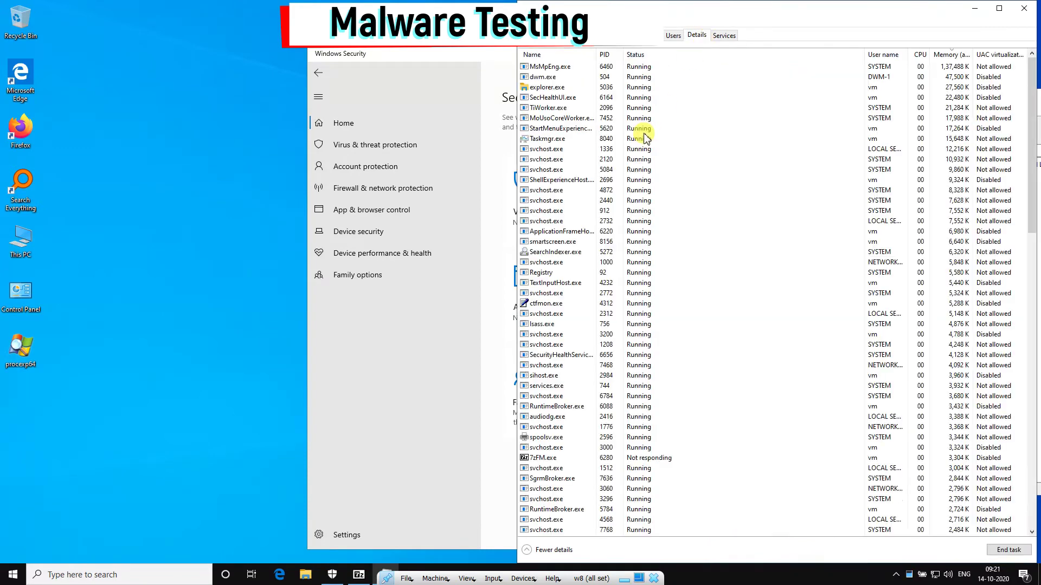
{"action": "left_click", "coordinate": [645, 149]}
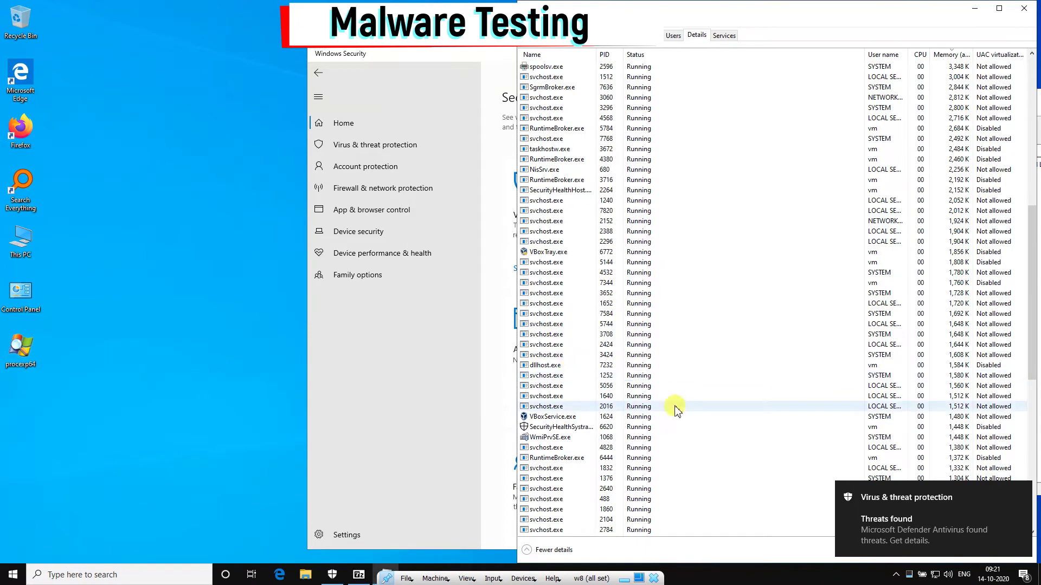
- Start the Remove action on the detected Trojan:Win32/Occamy.CCD threat in Windows Security and return to its home page
{"action": "left_click", "coordinate": [867, 496]}
{"action": "left_click", "coordinate": [597, 209]}
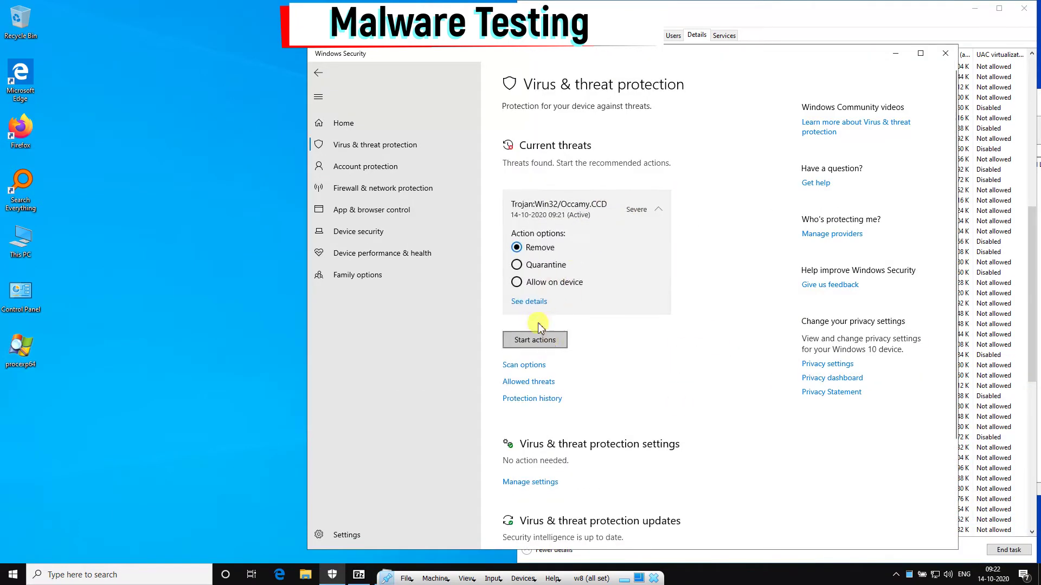
{"action": "left_click", "coordinate": [539, 340]}
{"action": "left_click", "coordinate": [413, 128]}
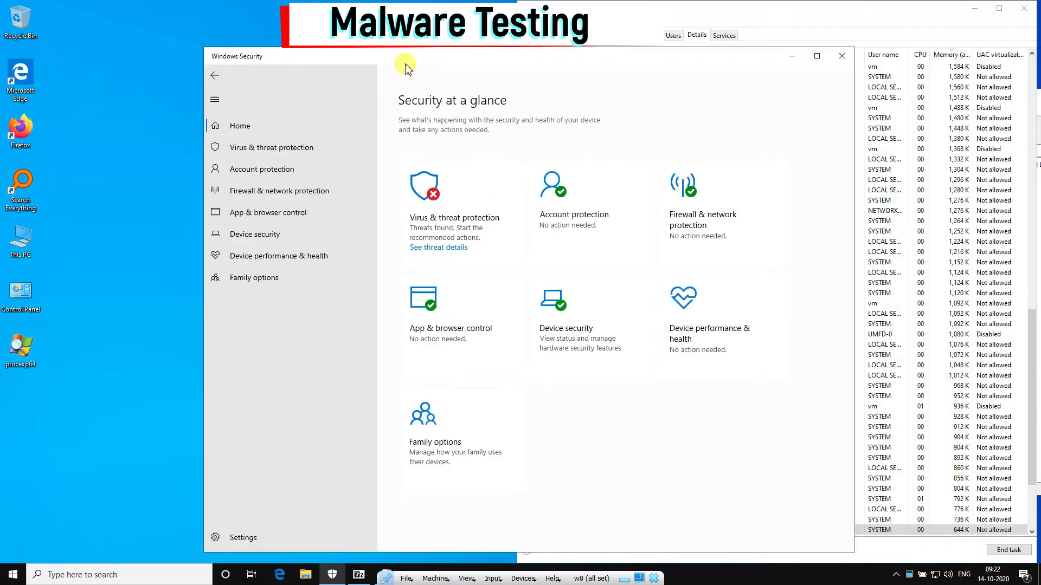
- Show resource usage per process in Task Manager and place the Pictures folder window near the desktop's upper edge
{"action": "left_click", "coordinate": [674, 18]}
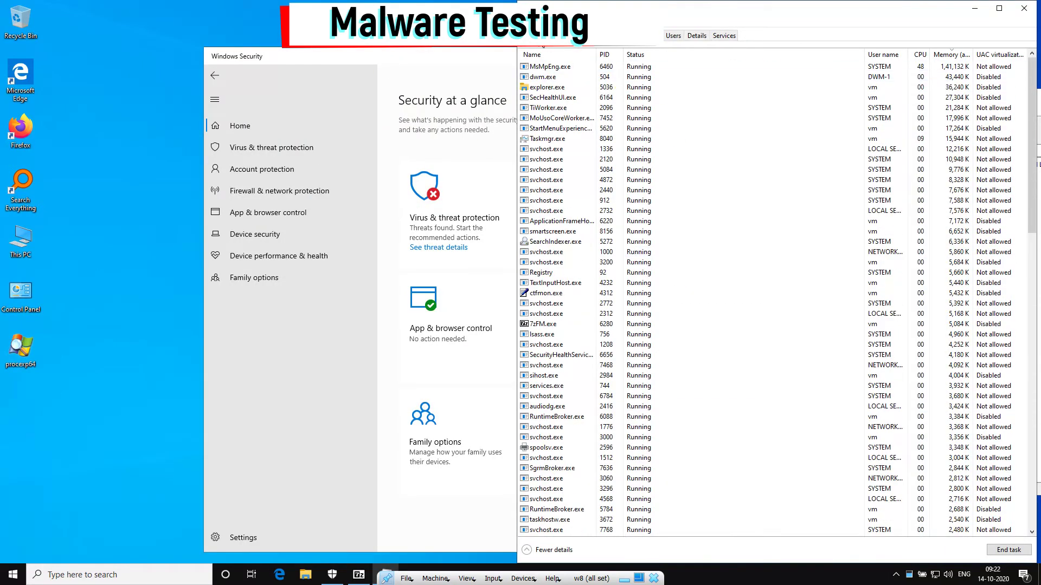
{"action": "left_click", "coordinate": [534, 36]}
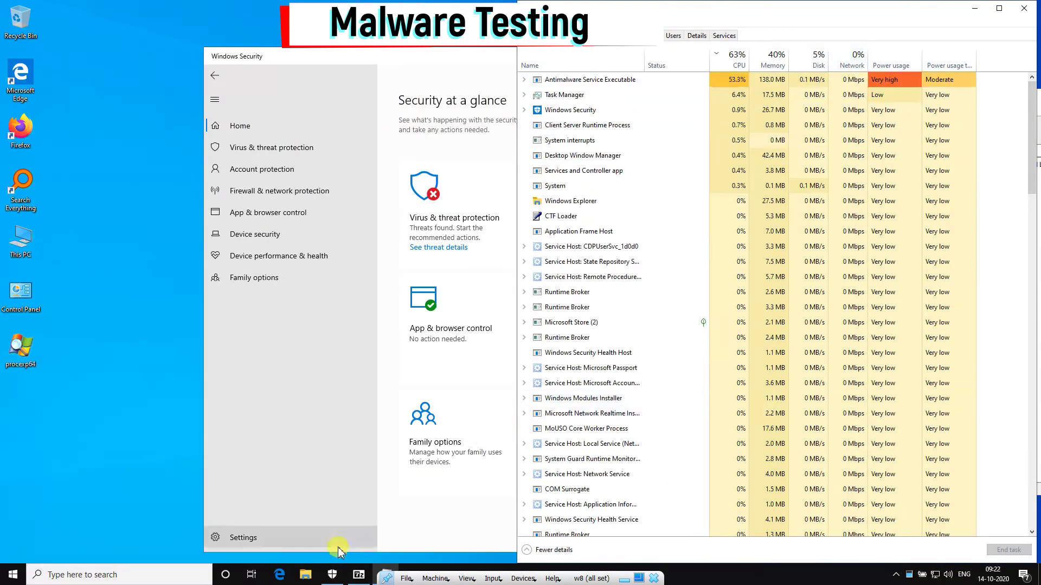
{"action": "left_click", "coordinate": [305, 574]}
{"action": "left_click", "coordinate": [158, 246]}
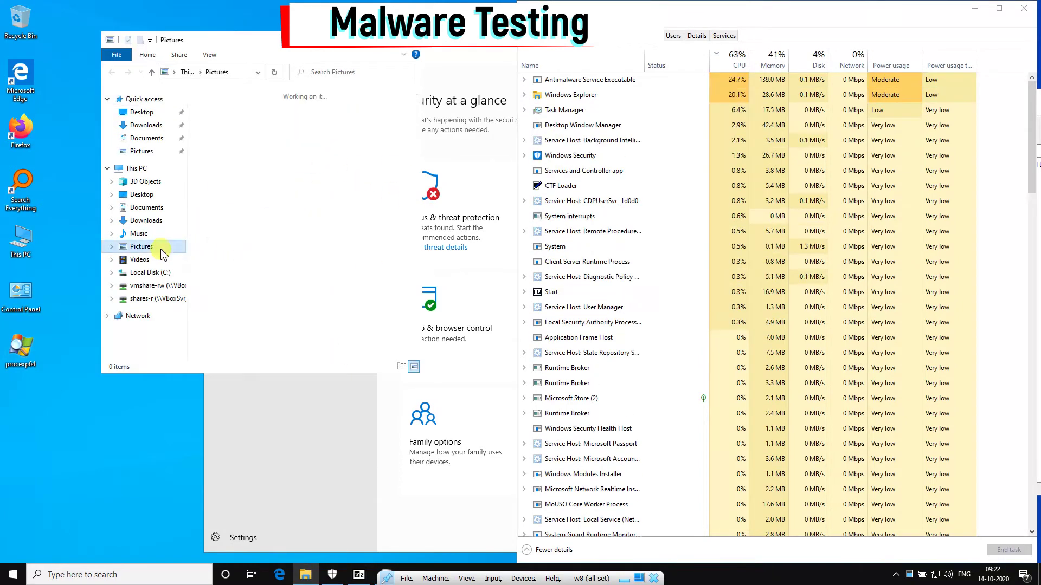
{"action": "scroll", "coordinate": [372, 266], "scroll_direction": "down", "scroll_amount": 5}
{"action": "left_click_drag", "start_coordinate": [165, 40], "coordinate": [115, 26]}
- Open the ADHUBLLKA folder in the samples archive and extract Ran.ADHUBLLKA.exe to the desktop
{"action": "mouse_move", "coordinate": [302, 577]}
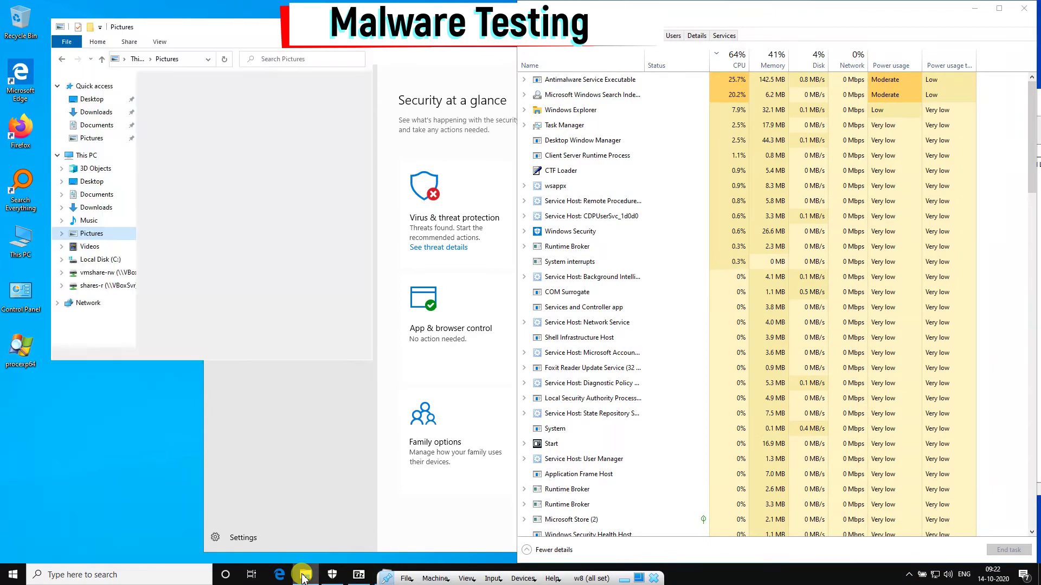
{"action": "left_click", "coordinate": [358, 574]}
{"action": "key", "text": "w"}
{"action": "scroll", "coordinate": [657, 271], "scroll_direction": "up", "scroll_amount": 20}
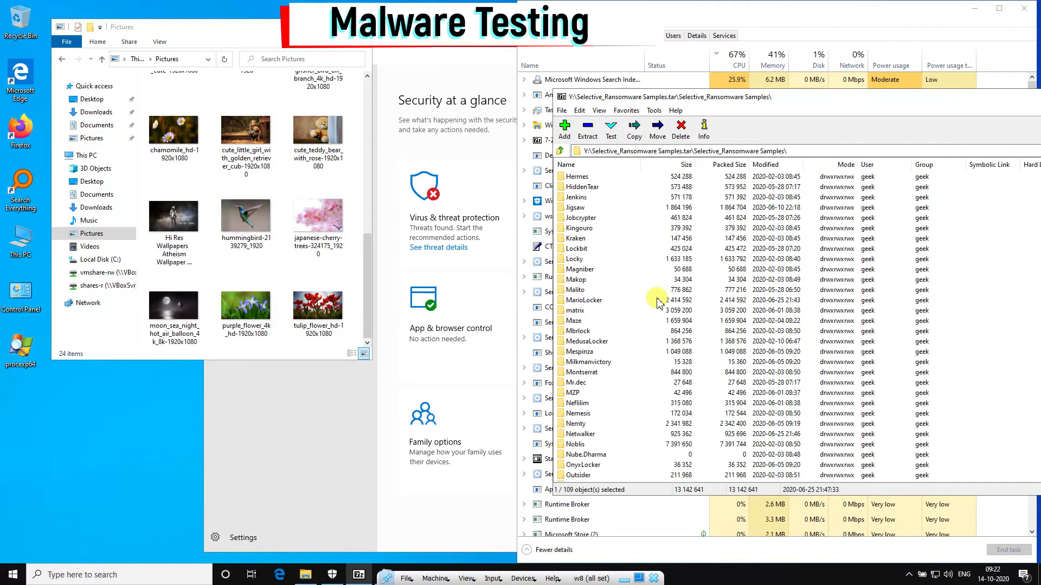
{"action": "double_click", "coordinate": [584, 207]}
{"action": "left_click_drag", "start_coordinate": [596, 177], "coordinate": [140, 428]}
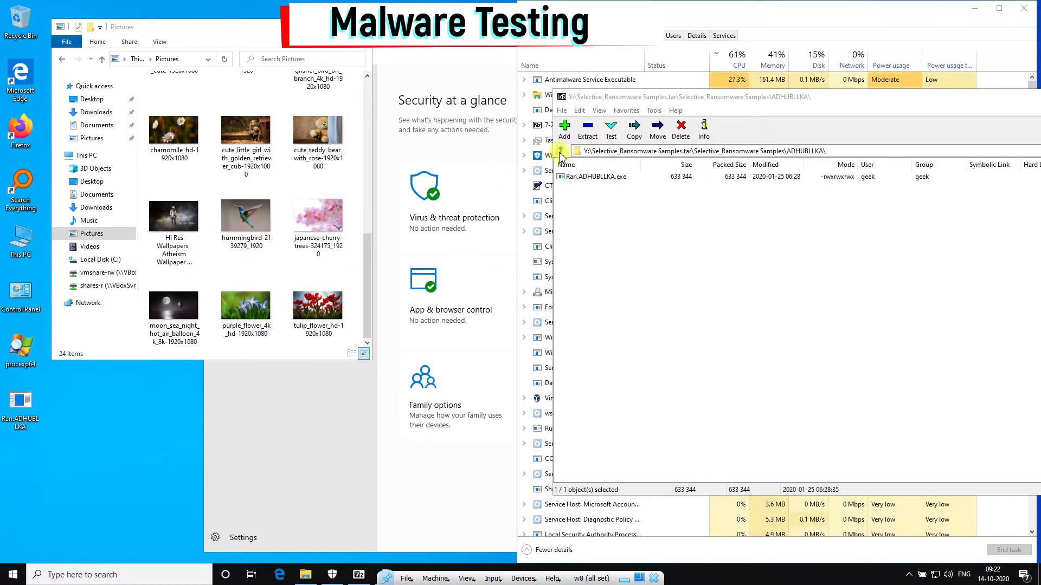
- Return to the archive's list of sample folders and try to run Ran.ADHUBLLKA.exe from the desktop
{"action": "key", "text": "BackSpace"}
{"action": "right_click", "coordinate": [15, 415]}
{"action": "left_click", "coordinate": [75, 197]}
{"action": "left_click", "coordinate": [673, 302]}
- Try to run Ako.RANSOM.exe from the archive's AKO folder and return to the list of sample folders
{"action": "double_click", "coordinate": [572, 217]}
{"action": "left_click", "coordinate": [590, 177]}
{"action": "double_click", "coordinate": [590, 178]}
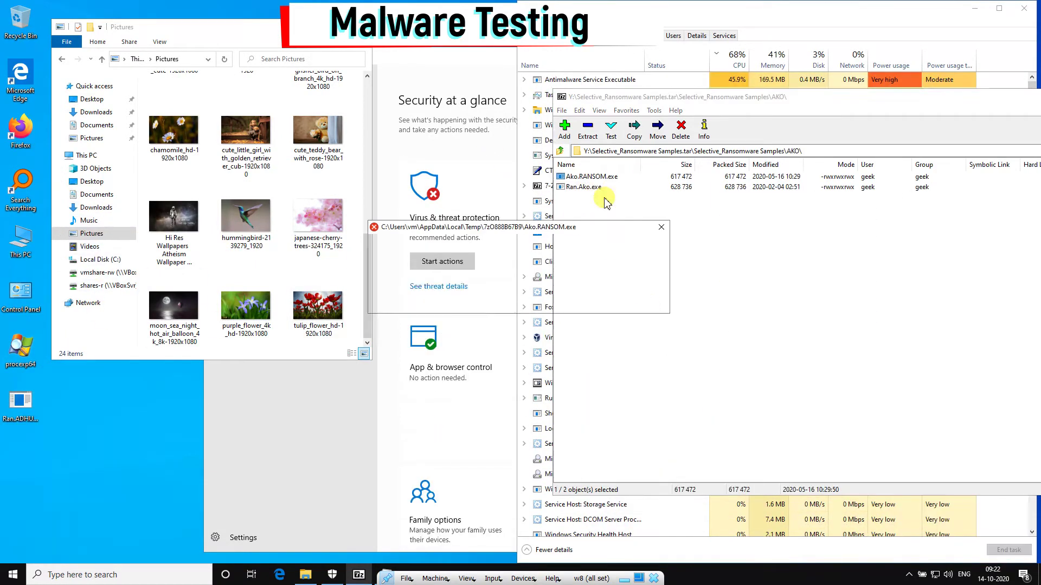
{"action": "left_click", "coordinate": [646, 305]}
{"action": "key", "text": "BackSpace"}
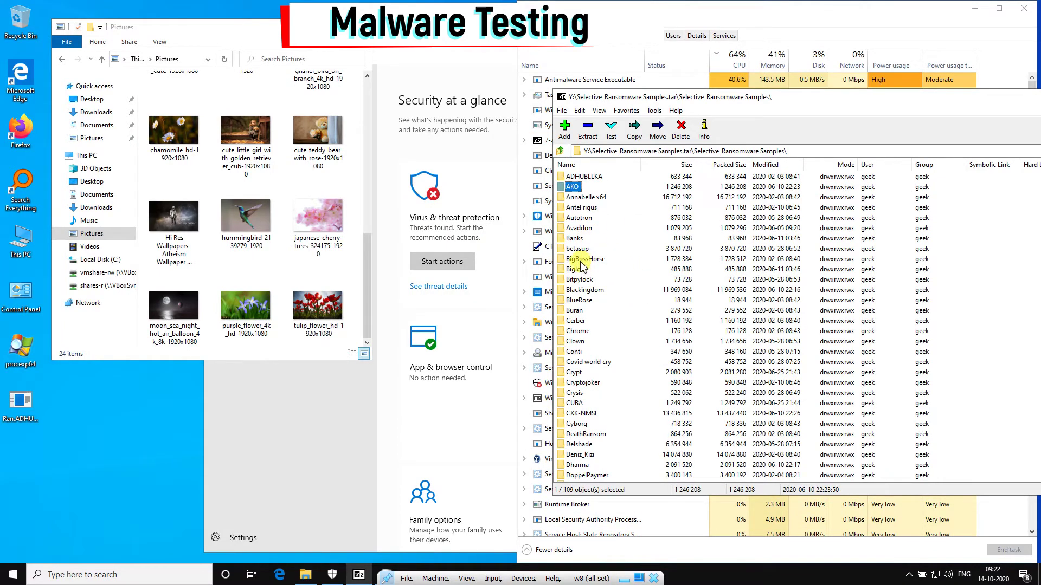
- Try to run the first sample in the BigBossHorse folder and Ran.Bluerose.exe in the BlueRose folder, returning to the folder list
{"action": "double_click", "coordinate": [585, 259]}
{"action": "double_click", "coordinate": [593, 177]}
{"action": "left_click", "coordinate": [645, 302]}
{"action": "key", "text": "BackSpace"}
{"action": "double_click", "coordinate": [591, 274]}
{"action": "double_click", "coordinate": [591, 177]}
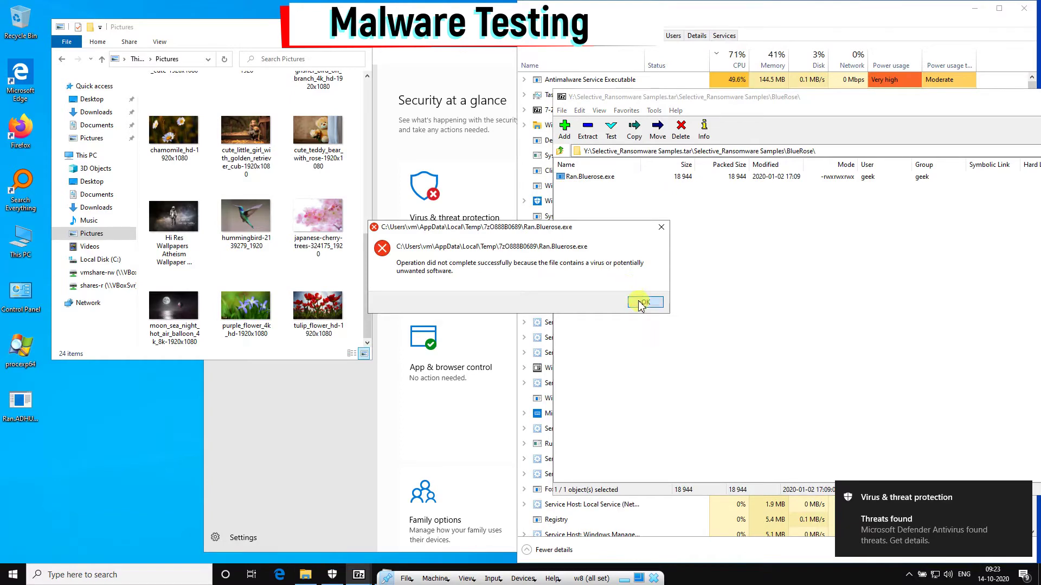
{"action": "left_click", "coordinate": [713, 302]}
{"action": "key", "text": "BackSpace"}
- Try to run ran.clown.exe and ran.clown.dmrext.exe from the Clown folder and return to the list of sample folders
{"action": "double_click", "coordinate": [588, 280]}
{"action": "double_click", "coordinate": [585, 187]}
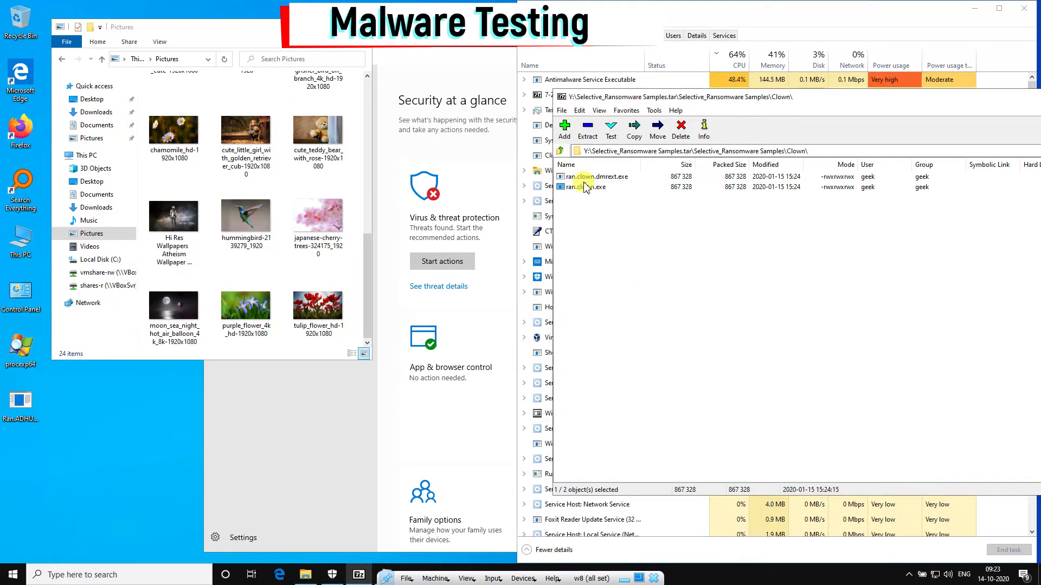
{"action": "left_click", "coordinate": [645, 302]}
{"action": "left_click", "coordinate": [645, 302]}
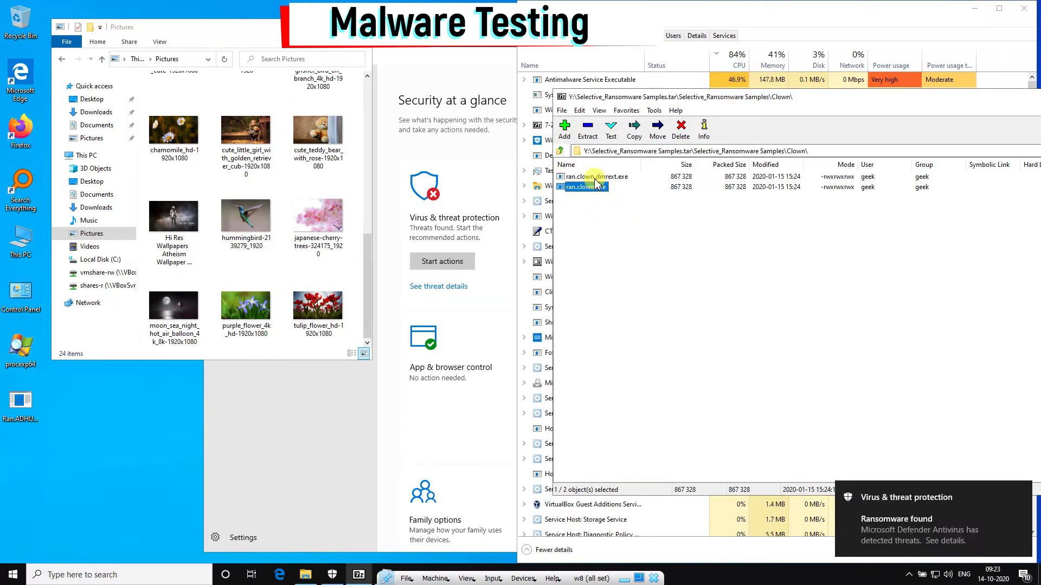
{"action": "left_click", "coordinate": [645, 302]}
{"action": "key", "text": "BackSpace"}
- Try to run the Covid world cry folder's sample from the archive and launch a sample from the desktop
{"action": "scroll", "coordinate": [618, 280], "scroll_direction": "down", "scroll_amount": 4}
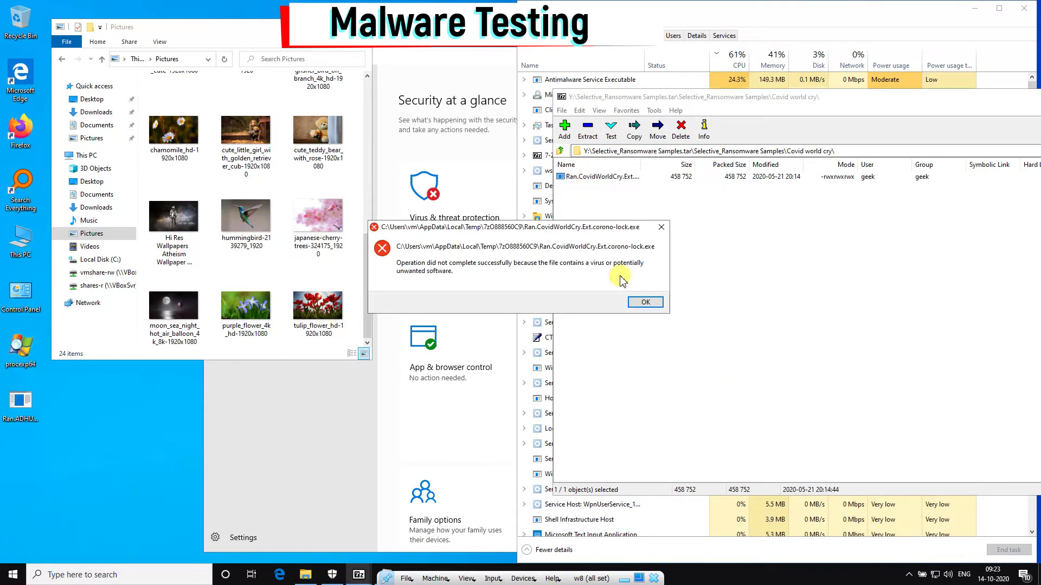
{"action": "left_click", "coordinate": [645, 302]}
{"action": "right_click", "coordinate": [21, 418]}
{"action": "left_click", "coordinate": [54, 201]}
{"action": "left_click", "coordinate": [629, 297]}
{"action": "key", "text": "BackSpace"}
- Extract the DeathRansom folder's sample to the desktop, try to run it there, and return to the list of sample folders
{"action": "scroll", "coordinate": [623, 287], "scroll_direction": "down", "scroll_amount": 5}
{"action": "double_click", "coordinate": [586, 279]}
{"action": "left_click_drag", "start_coordinate": [586, 176], "coordinate": [21, 406]}
{"action": "right_click", "coordinate": [21, 414]}
{"action": "left_click", "coordinate": [76, 201]}
{"action": "left_click", "coordinate": [629, 297]}
{"action": "key", "text": "BackSpace"}
- Try to run Mariolocker.exe from the MarioLocker folder and return to the list of sample folders
{"action": "scroll", "coordinate": [593, 350], "scroll_direction": "down", "scroll_amount": 5}
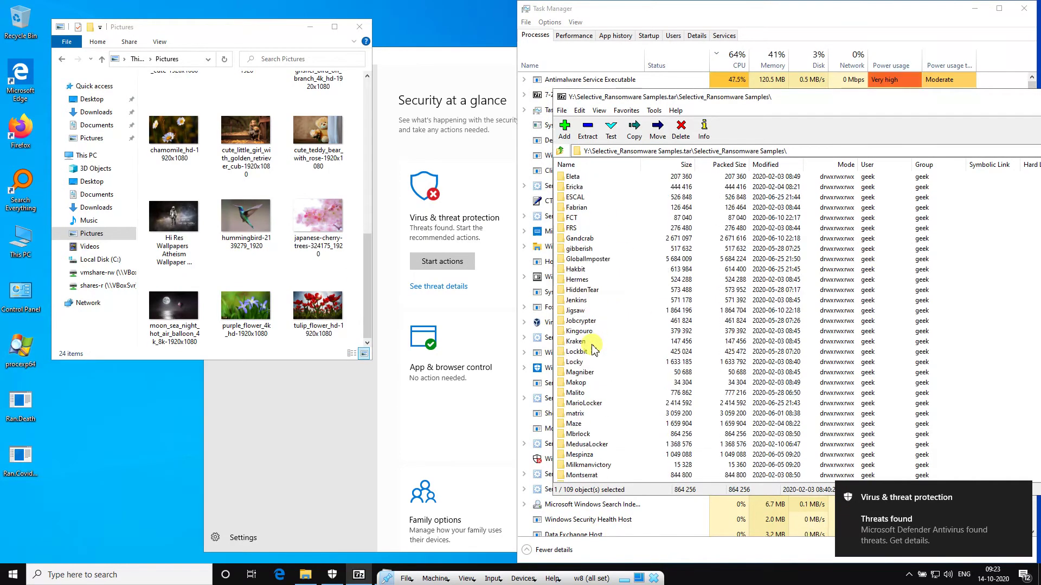
{"action": "double_click", "coordinate": [599, 315]}
{"action": "key", "text": "Return"}
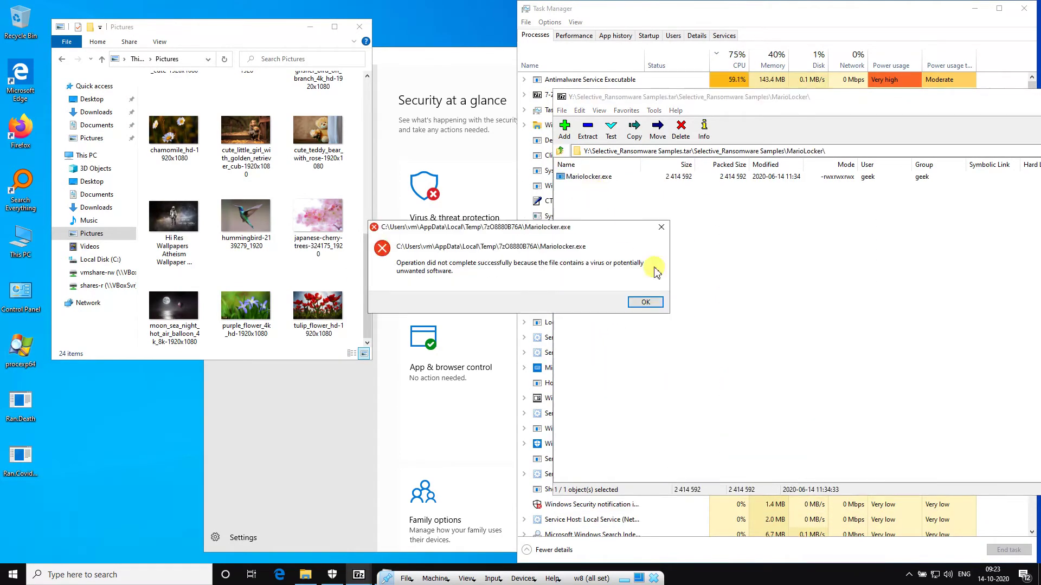
{"action": "left_click", "coordinate": [653, 299]}
{"action": "key", "text": "BackSpace"}
- Open the Spora folder and try to run Ran.Spora (3).exe, Ran.Spora (4).exe and Ran.spora.exe
{"action": "scroll", "coordinate": [629, 336], "scroll_direction": "down", "scroll_amount": 9}
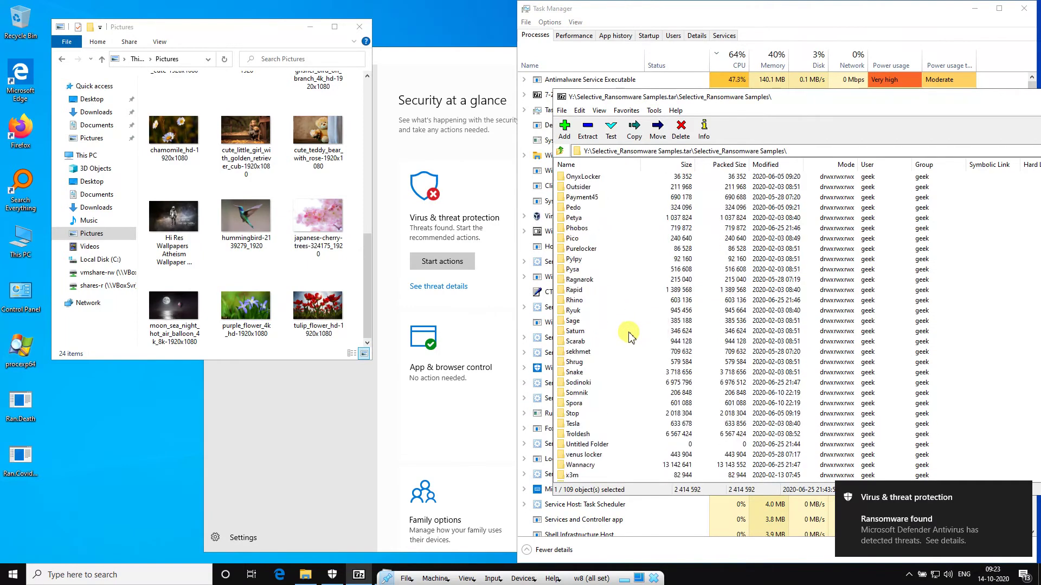
{"action": "double_click", "coordinate": [573, 321]}
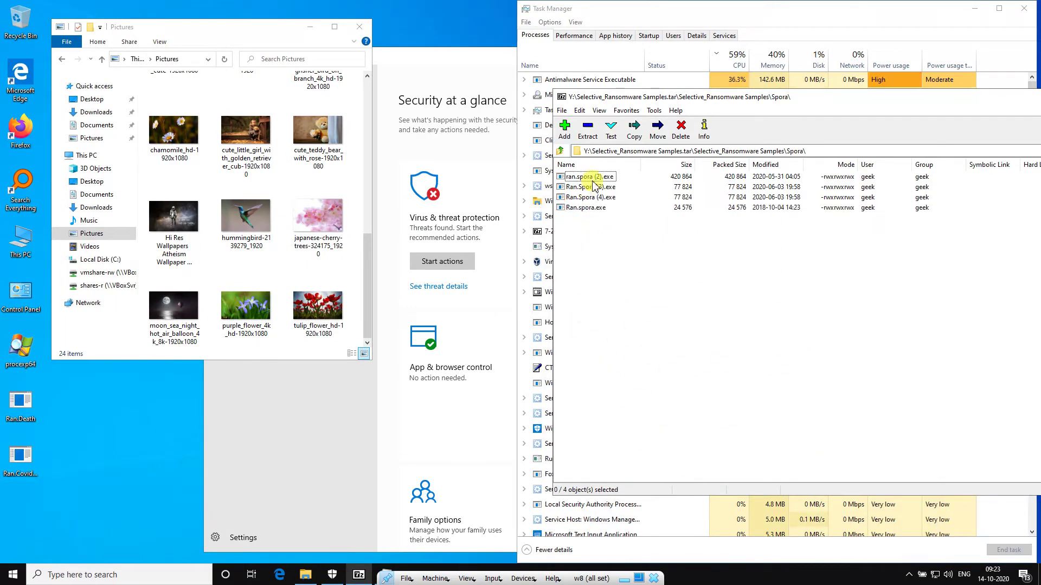
{"action": "double_click", "coordinate": [591, 188]}
{"action": "key", "text": "Return"}
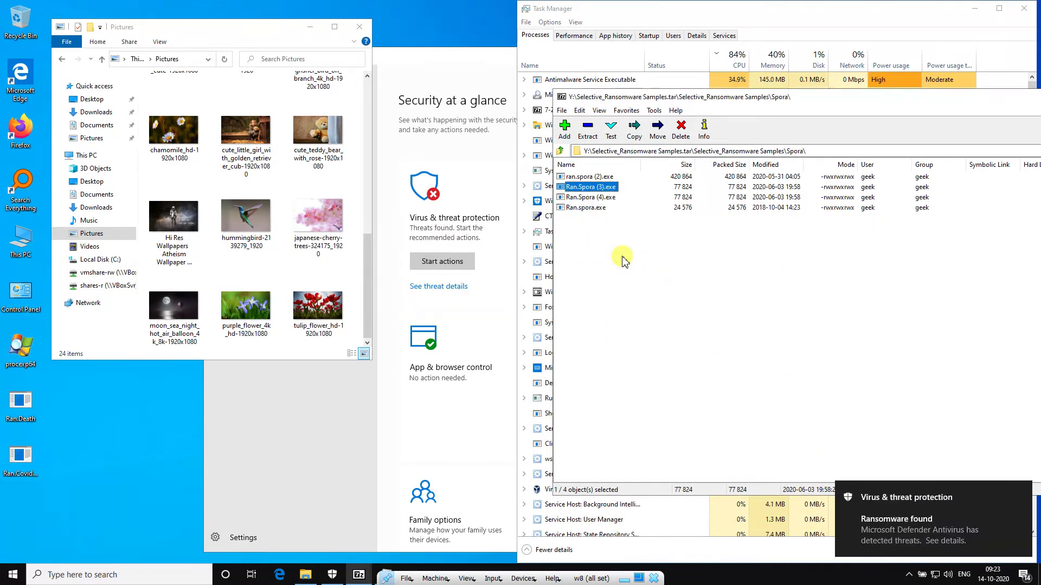
{"action": "double_click", "coordinate": [591, 198]}
{"action": "left_click", "coordinate": [646, 301]}
{"action": "left_click", "coordinate": [594, 208]}
{"action": "double_click", "coordinate": [587, 208]}
{"action": "left_click", "coordinate": [711, 298]}
- Close the samples archive and look through the running processes in Task Manager
{"action": "left_click_drag", "start_coordinate": [704, 97], "coordinate": [351, 161]}
{"action": "left_click", "coordinate": [957, 164]}
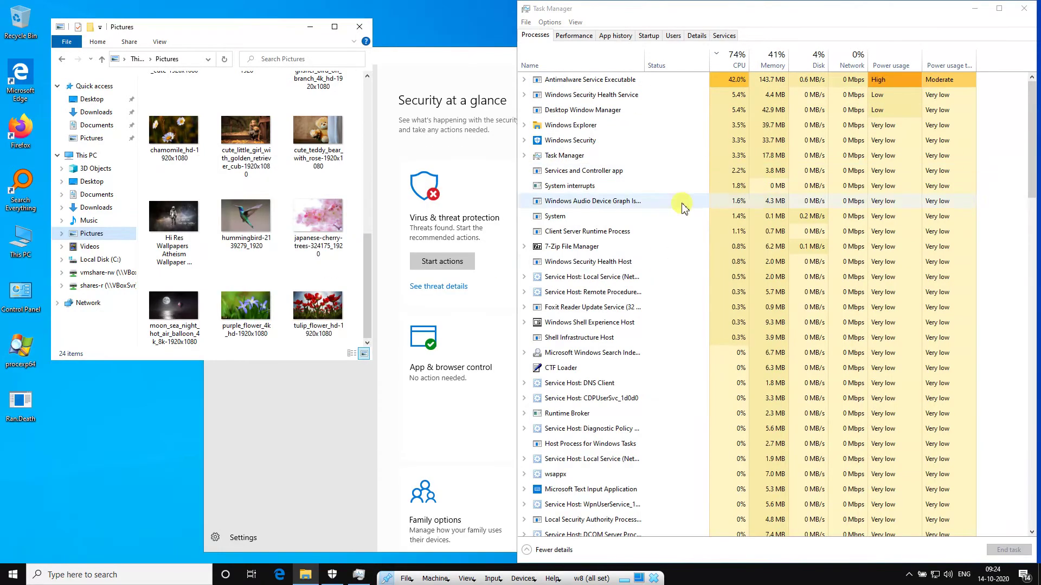
{"action": "mouse_move", "coordinate": [1032, 132]}
{"action": "left_mouse_down"}
{"action": "mouse_move", "coordinate": [1024, 471]}
{"action": "mouse_move", "coordinate": [1031, 133]}
{"action": "left_mouse_up"}
{"action": "left_click", "coordinate": [674, 36]}
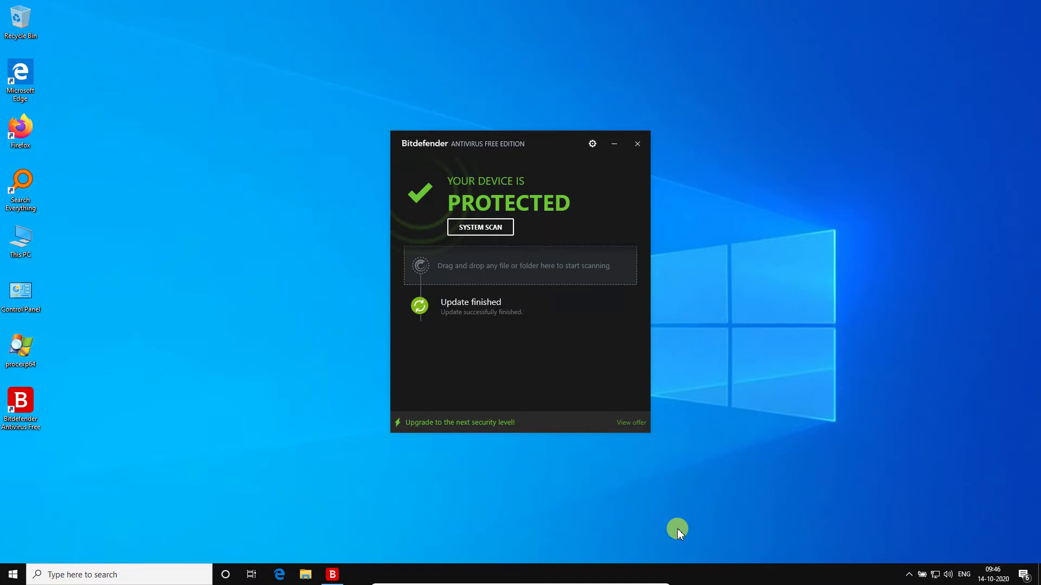
- Open the events in Bitdefender Antivirus Free Edition, review its quarantine, exclusions and protection pages, and close the settings
{"action": "left_click", "coordinate": [592, 144]}
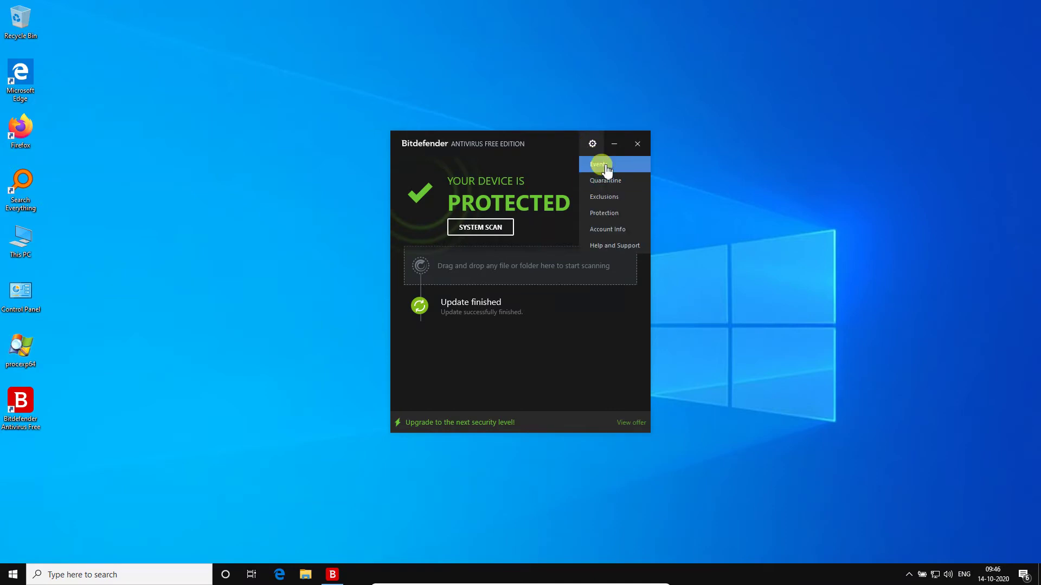
{"action": "left_click", "coordinate": [602, 164]}
{"action": "left_click", "coordinate": [405, 189]}
{"action": "left_click", "coordinate": [454, 183]}
{"action": "left_click", "coordinate": [509, 181]}
{"action": "left_click", "coordinate": [348, 181]}
{"action": "left_click", "coordinate": [713, 143]}
- Open Bitdefender's Protection settings, look over the neighbouring settings pages again, and close Bitdefender
{"action": "left_click", "coordinate": [593, 145]}
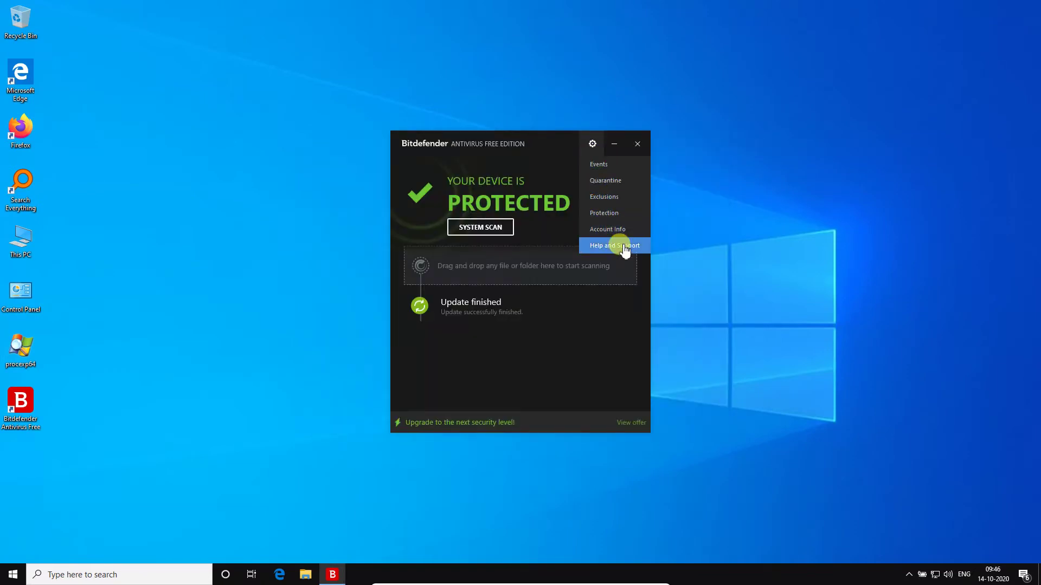
{"action": "left_click", "coordinate": [562, 144]}
{"action": "left_click", "coordinate": [592, 143]}
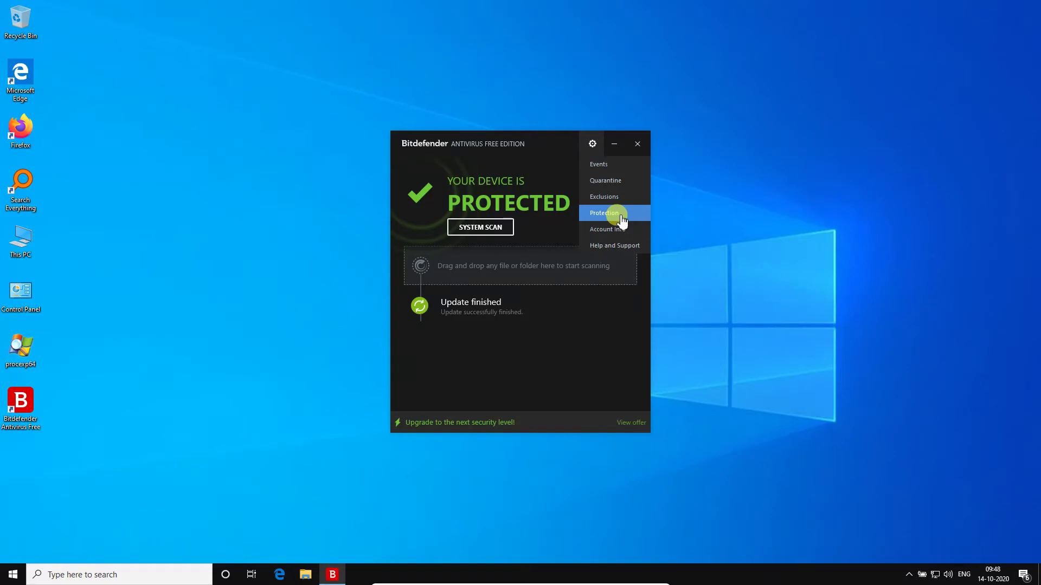
{"action": "left_click", "coordinate": [621, 214]}
{"action": "left_click", "coordinate": [416, 194]}
{"action": "left_click", "coordinate": [454, 184]}
{"action": "left_click", "coordinate": [506, 178]}
{"action": "left_click", "coordinate": [712, 144]}
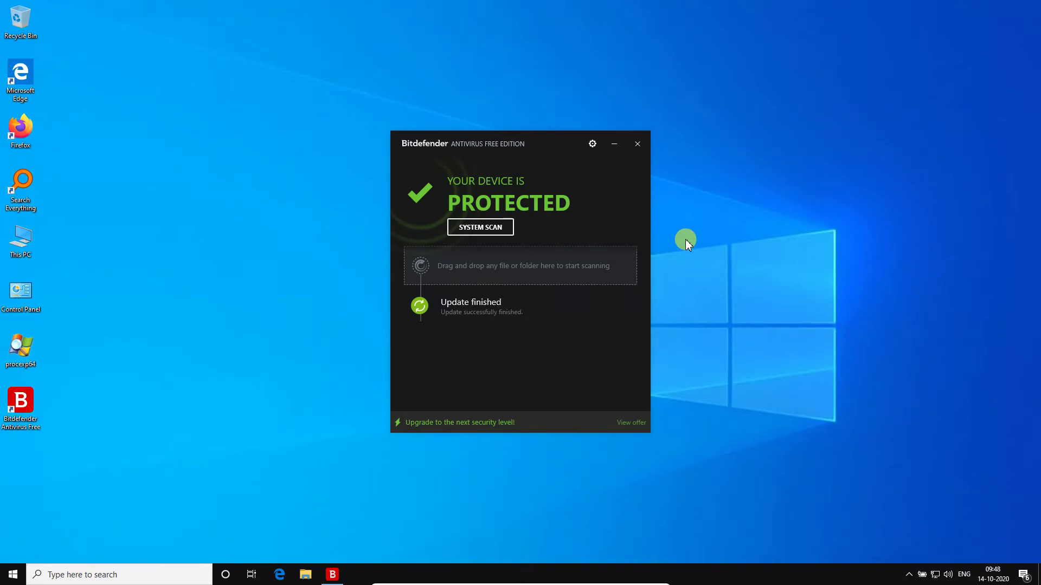
{"action": "left_click", "coordinate": [637, 143]}
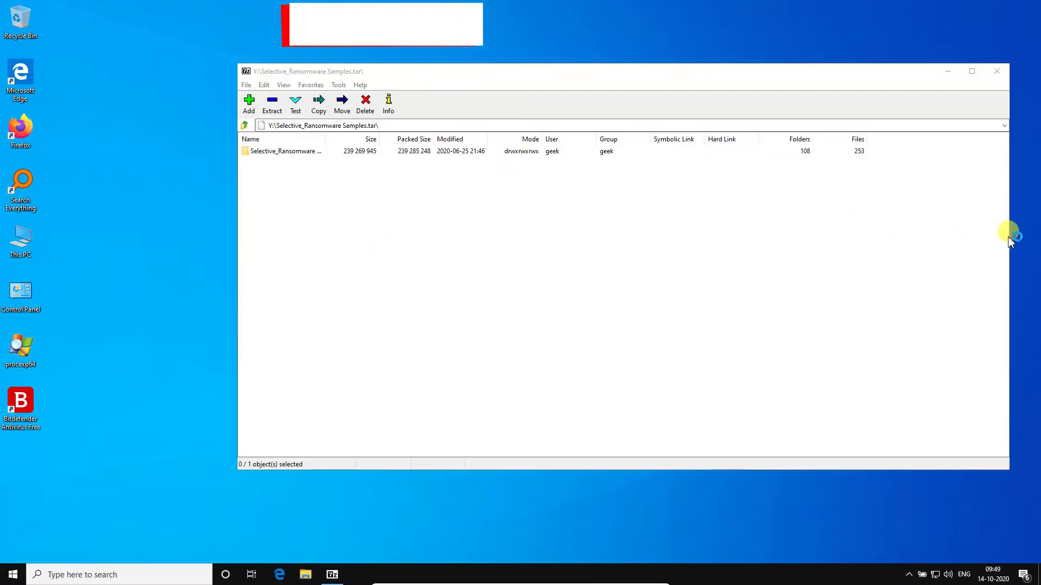
- Arrange a narrowed samples archive window, Process Explorer and the Pictures folder side by side on the desktop
{"action": "left_click_drag", "start_coordinate": [1007, 232], "coordinate": [465, 195]}
{"action": "key", "text": "super+Right"}
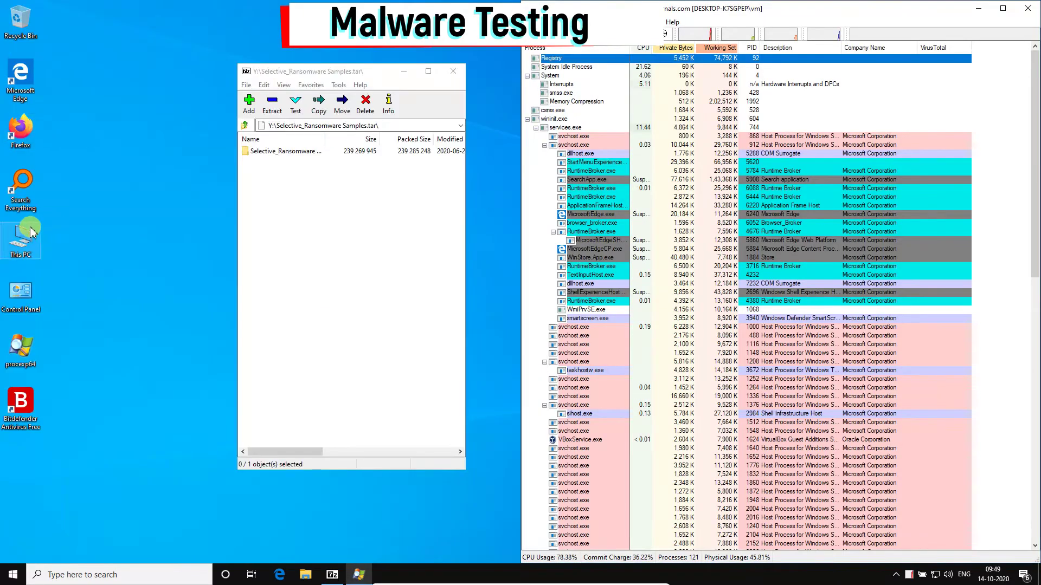
{"action": "key", "text": "super+e"}
{"action": "left_click", "coordinate": [142, 247]}
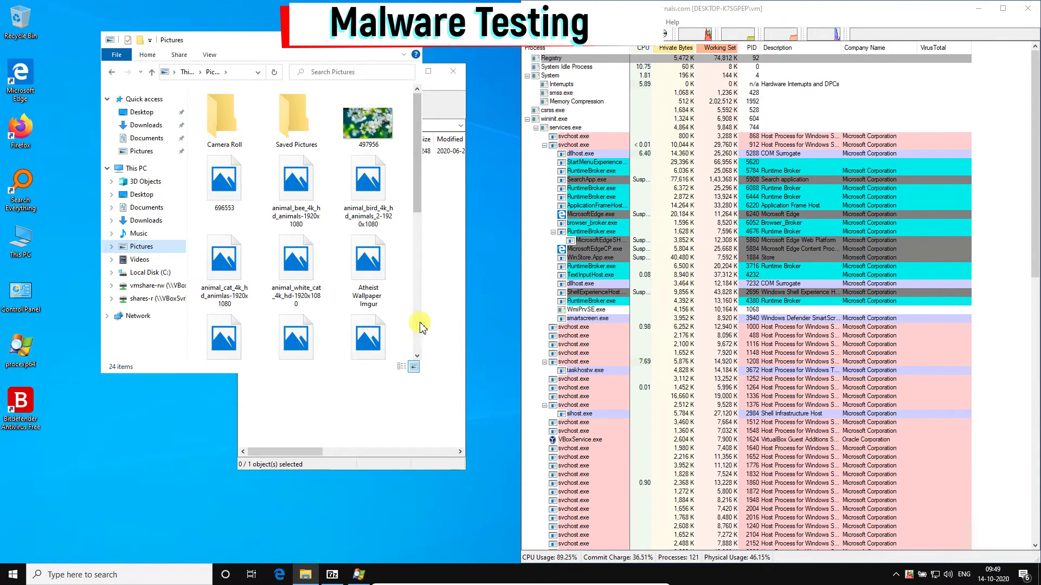
{"action": "left_click_drag", "start_coordinate": [168, 42], "coordinate": [105, 32]}
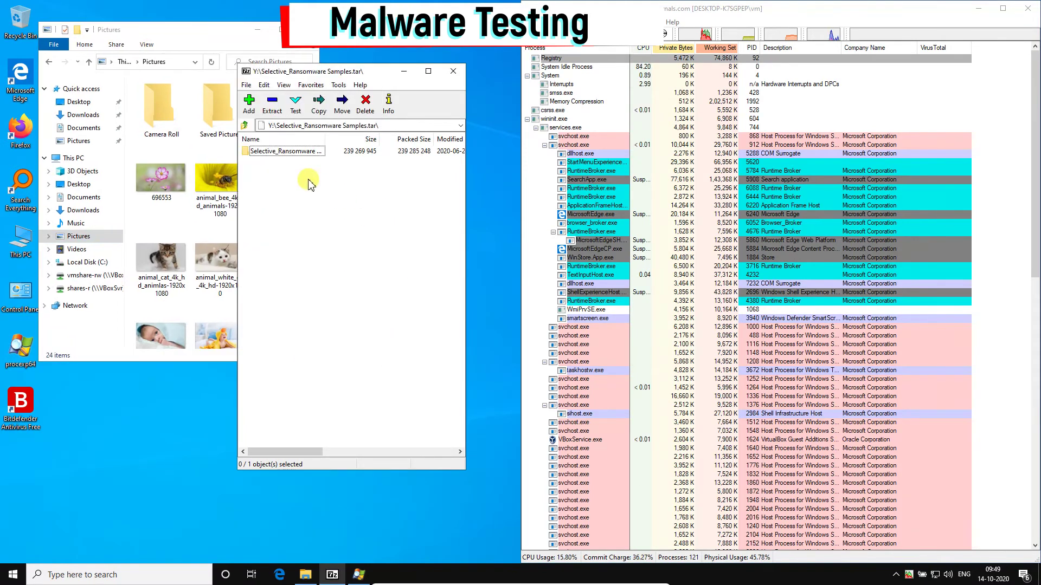
- Try to run Ran.Accute.exe from the archive's Accute folder and show the last processes in Process Explorer
{"action": "double_click", "coordinate": [271, 151]}
{"action": "double_click", "coordinate": [263, 162]}
{"action": "double_click", "coordinate": [273, 152]}
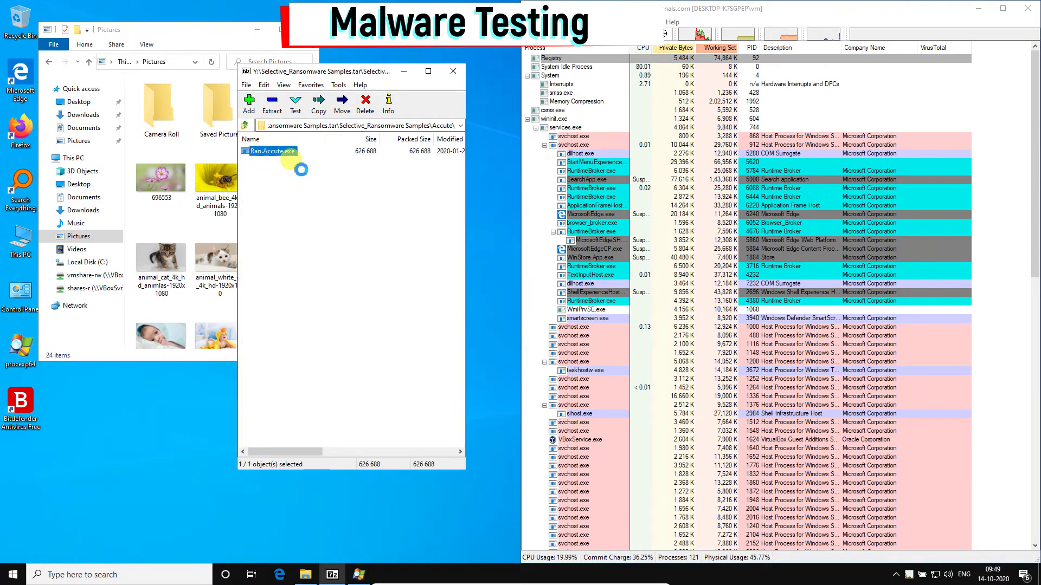
{"action": "left_click", "coordinate": [644, 290]}
{"action": "scroll", "coordinate": [642, 336], "scroll_direction": "down", "scroll_amount": 20}
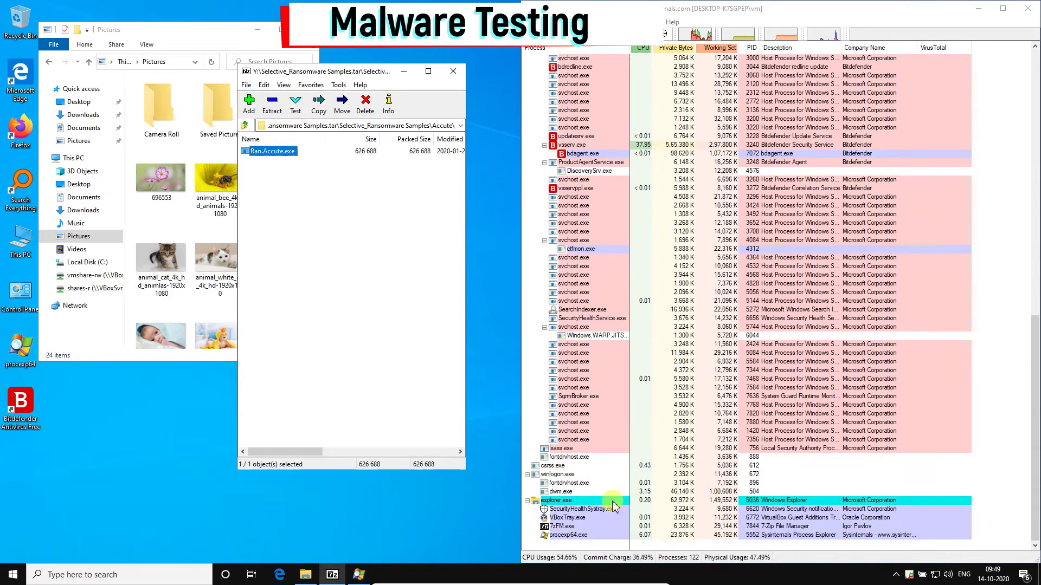
- Try to extract Ran.ADHUBLLKA.exe to the desktop and to run it directly from the ADHUBLLKA folder
{"action": "left_click", "coordinate": [244, 125]}
{"action": "double_click", "coordinate": [266, 170]}
{"action": "left_click_drag", "start_coordinate": [271, 151], "coordinate": [227, 397]}
{"action": "left_click", "coordinate": [225, 216]}
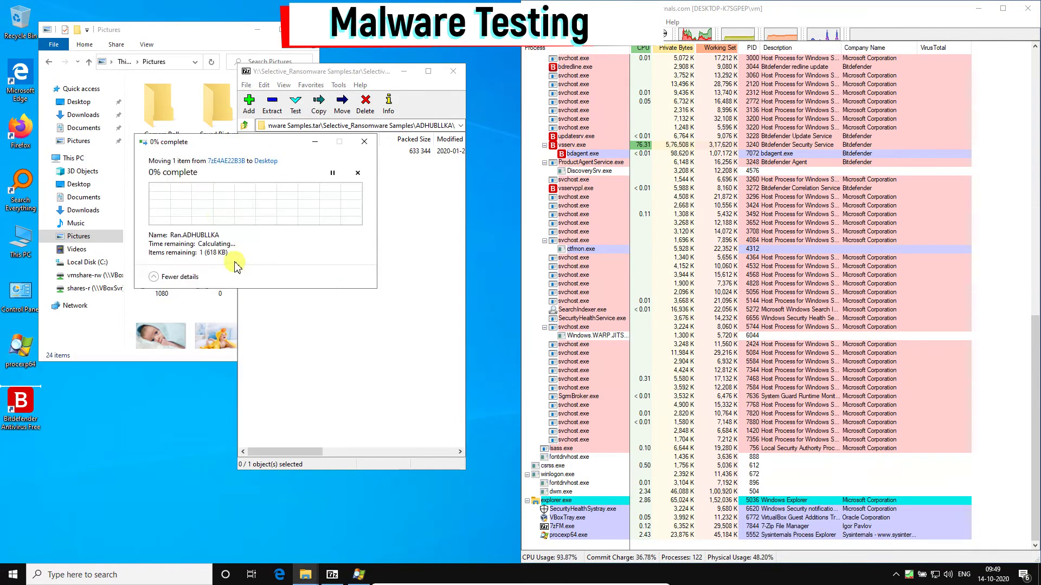
{"action": "left_click", "coordinate": [286, 215]}
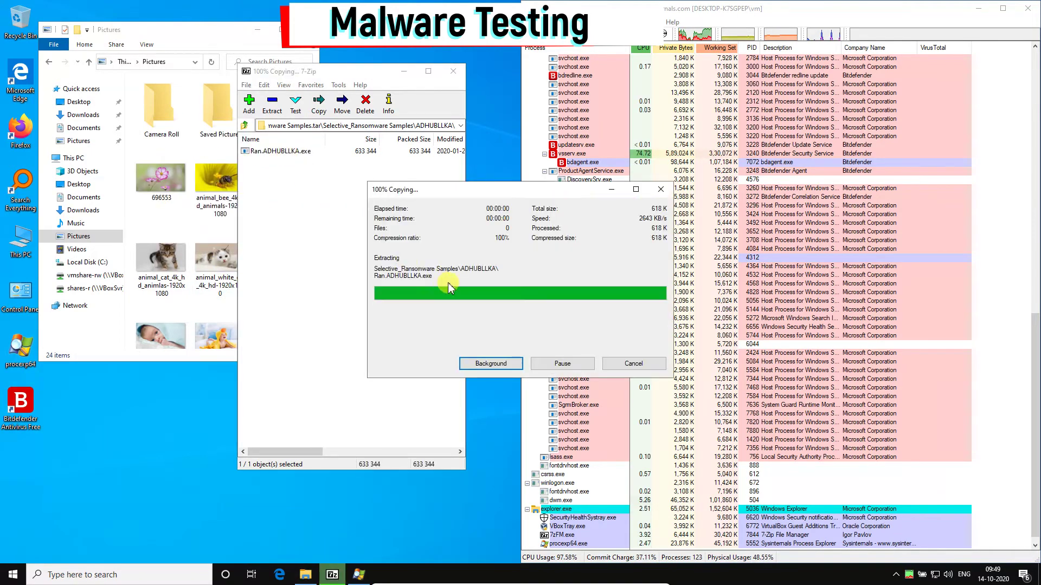
{"action": "left_click", "coordinate": [646, 287]}
- Try to run the AKO folder's sample and return to the list of sample folders
{"action": "left_click", "coordinate": [245, 125]}
{"action": "double_click", "coordinate": [264, 156]}
{"action": "double_click", "coordinate": [264, 151]}
{"action": "key", "text": "Return"}
{"action": "key", "text": "BackSpace"}
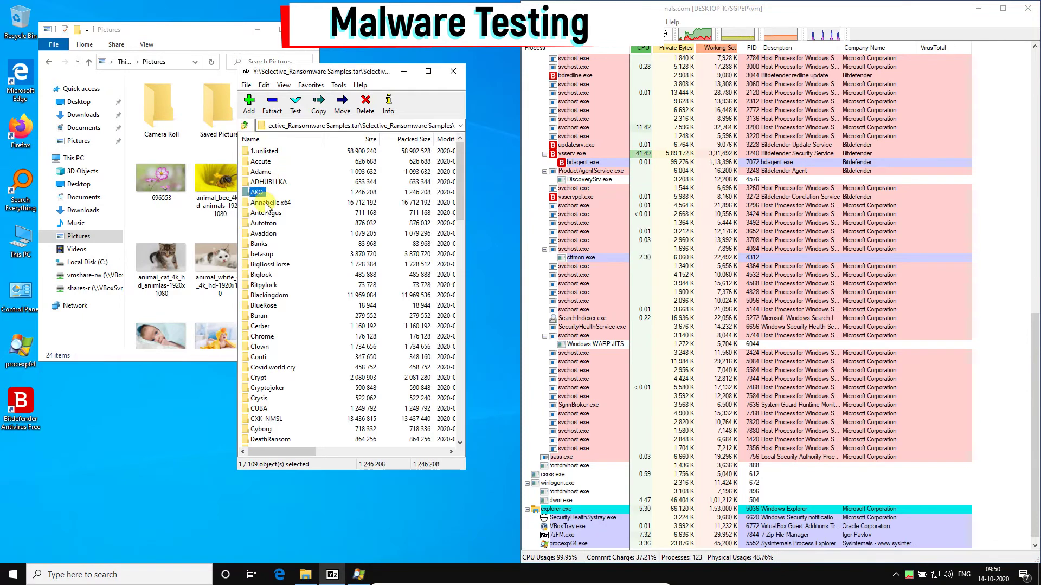
- Try to run Ran.Annabelle.exe from the Annabelle x64 folder and return to the list of sample folders
{"action": "left_click", "coordinate": [260, 203]}
{"action": "key", "text": "Return"}
{"action": "key", "text": "Return"}
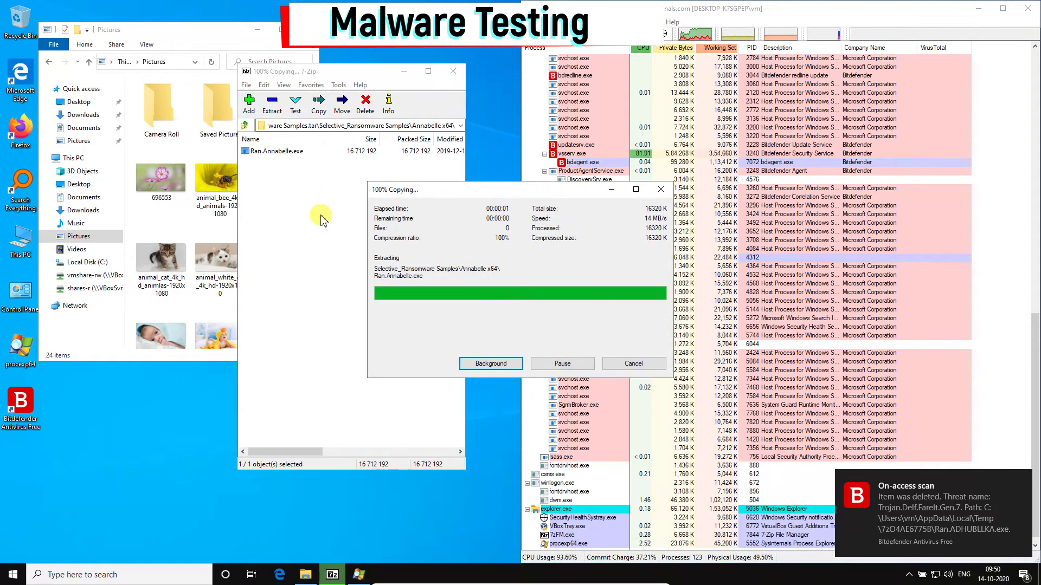
{"action": "key", "text": "Return"}
{"action": "key", "text": "BackSpace"}
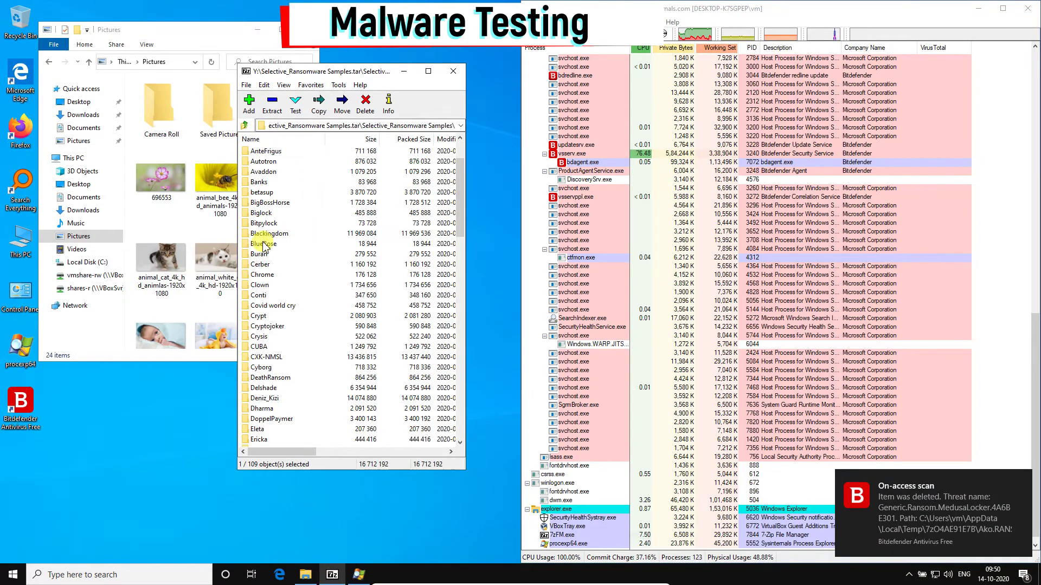
- Try to run Ran.buran.exe from the Buran folder and Ran.Chrome.exe from the Chrome folder
{"action": "double_click", "coordinate": [260, 253]}
{"action": "double_click", "coordinate": [269, 152]}
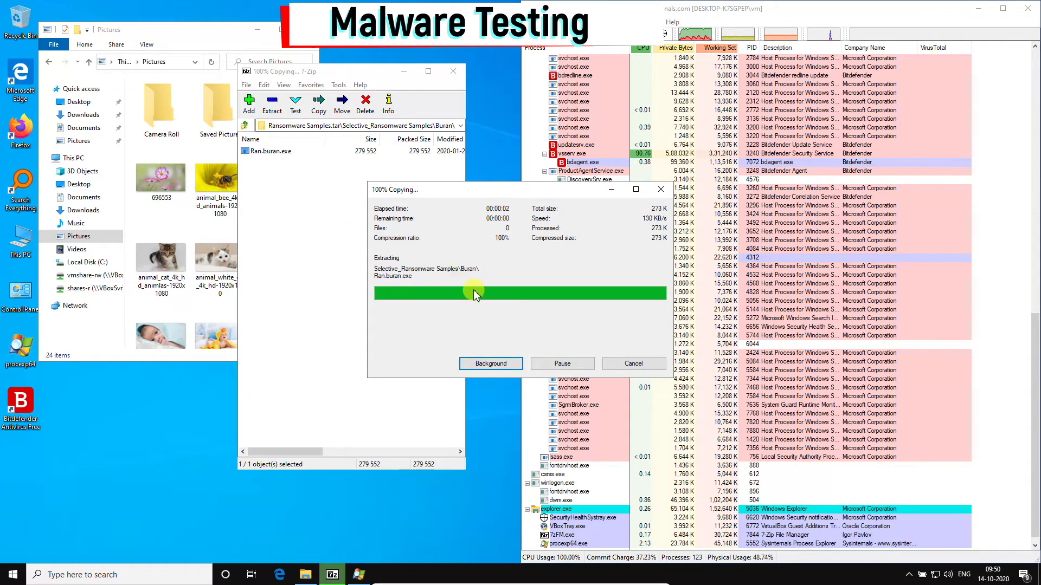
{"action": "key", "text": "Return"}
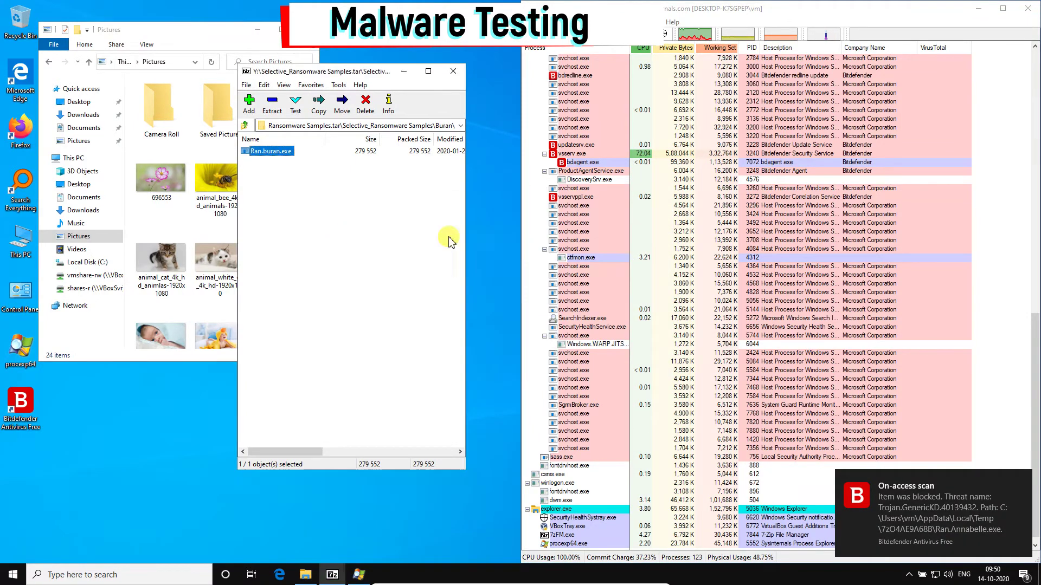
{"action": "key", "text": "BackSpace"}
{"action": "double_click", "coordinate": [262, 275]}
{"action": "double_click", "coordinate": [273, 152]}
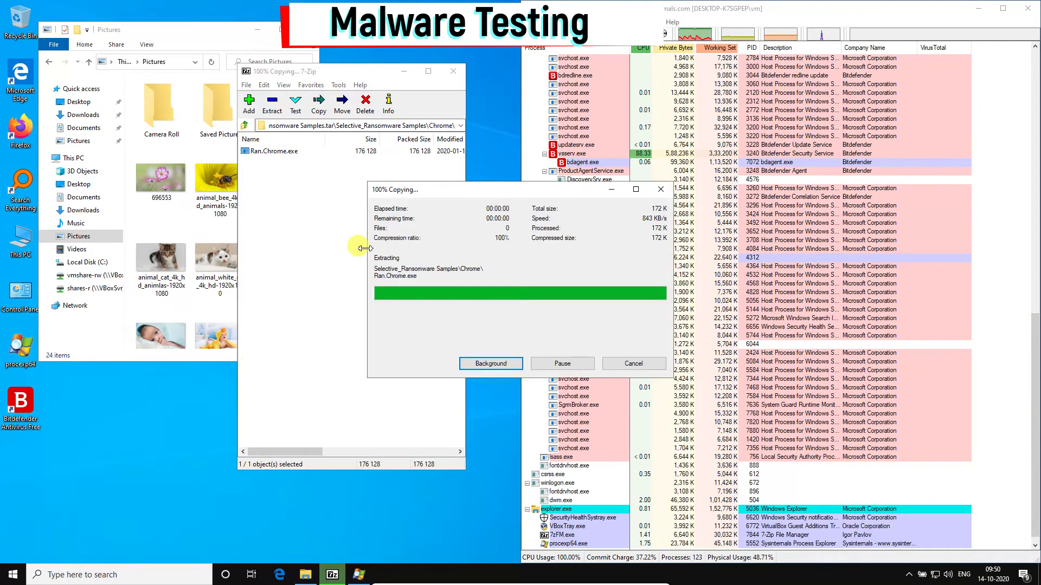
{"action": "key", "text": "Return"}
{"action": "key", "text": "BackSpace"}
- Try to run ran.clown.dmrext.exe from the Clown folder and return to the list of sample folders
{"action": "double_click", "coordinate": [267, 233]}
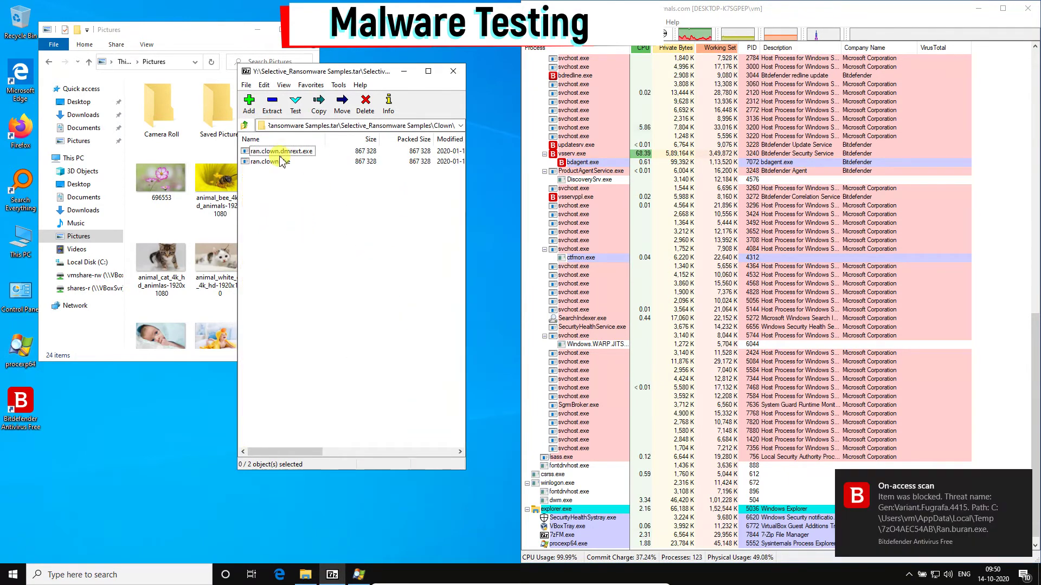
{"action": "double_click", "coordinate": [277, 151]}
{"action": "key", "text": "Return"}
{"action": "key", "text": "BackSpace"}
- Try to run the first sample from each of two more folders listed between Clown and CXK-NMSL
{"action": "double_click", "coordinate": [265, 282]}
{"action": "double_click", "coordinate": [270, 152]}
{"action": "key", "text": "Return"}
{"action": "key", "text": "BackSpace"}
{"action": "double_click", "coordinate": [264, 261]}
{"action": "double_click", "coordinate": [270, 152]}
{"action": "key", "text": "Return"}
{"action": "key", "text": "BackSpace"}
- Try to run Ran.CXK-NMSL.exe and Ran.CXK-NMSL.bat from the CXK-NMSL folder and return to the folder list
{"action": "double_click", "coordinate": [267, 233]}
{"action": "double_click", "coordinate": [276, 161]}
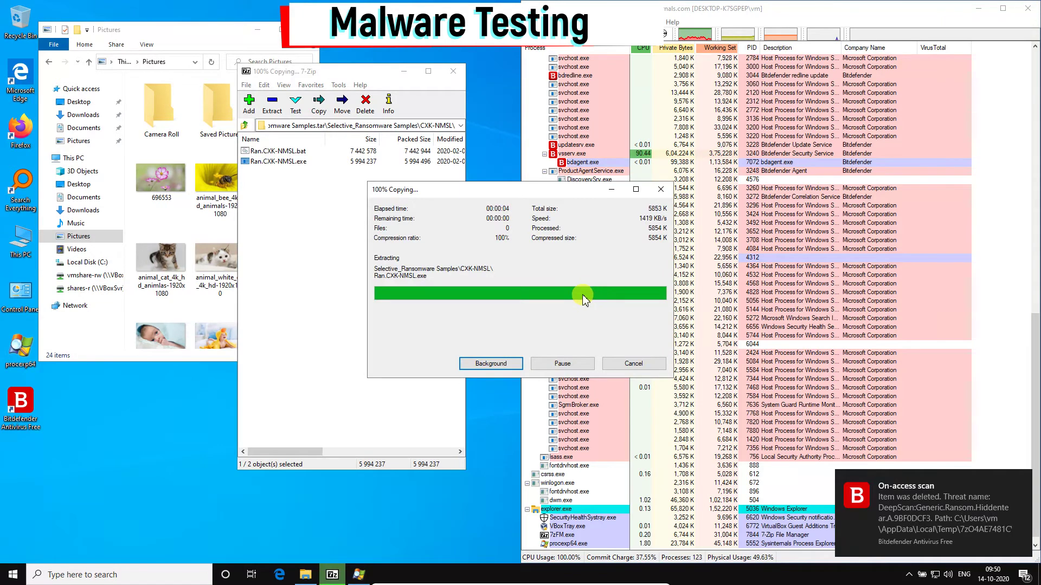
{"action": "left_click", "coordinate": [645, 296]}
{"action": "key", "text": "Up"}
{"action": "key", "text": "Return"}
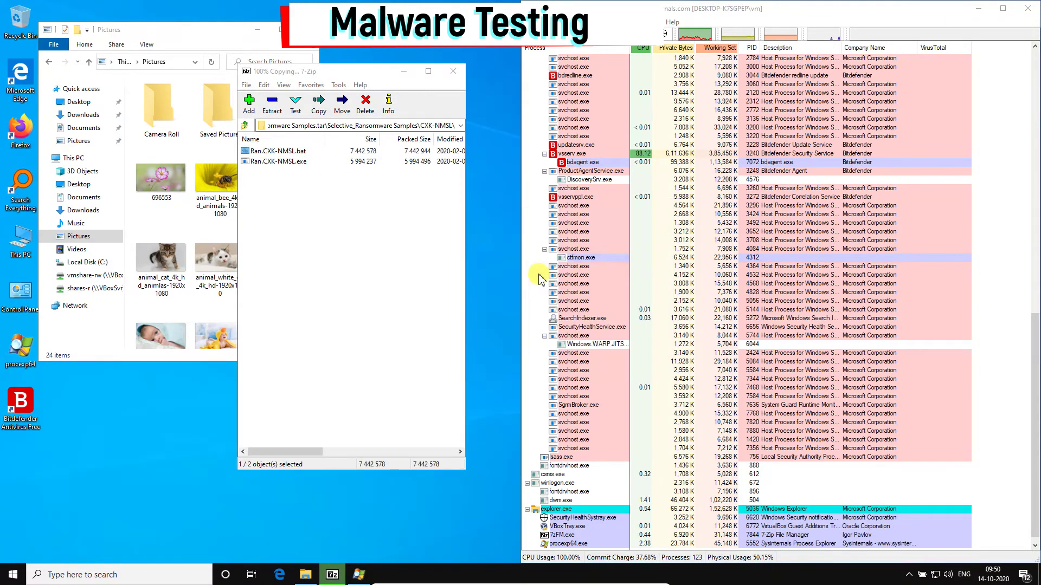
{"action": "left_click", "coordinate": [645, 293]}
{"action": "key", "text": "BackSpace"}
- Open the Wannacry folder and try to run Ran.Wannacry.exe, Ran.Wannacry3.exe and the Ran.Win32.Wannacry4 sample
{"action": "scroll", "coordinate": [310, 271], "scroll_direction": "down", "scroll_amount": 3}
{"action": "scroll", "coordinate": [325, 274], "scroll_direction": "down", "scroll_amount": 10}
{"action": "double_click", "coordinate": [259, 352]}
{"action": "double_click", "coordinate": [276, 152]}
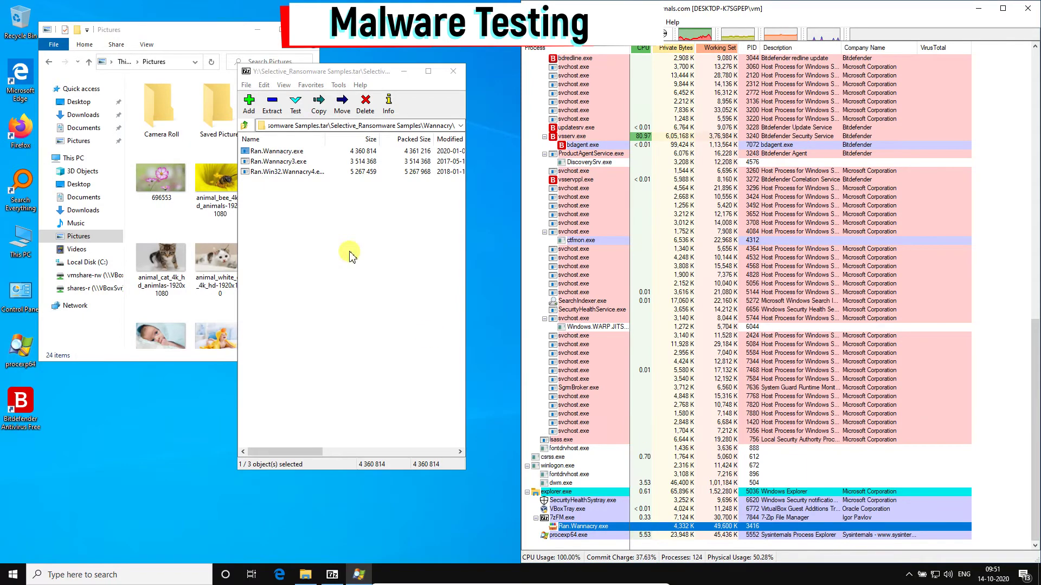
{"action": "double_click", "coordinate": [279, 161]}
{"action": "left_click", "coordinate": [643, 291]}
{"action": "double_click", "coordinate": [287, 172]}
{"action": "left_click", "coordinate": [645, 292]}
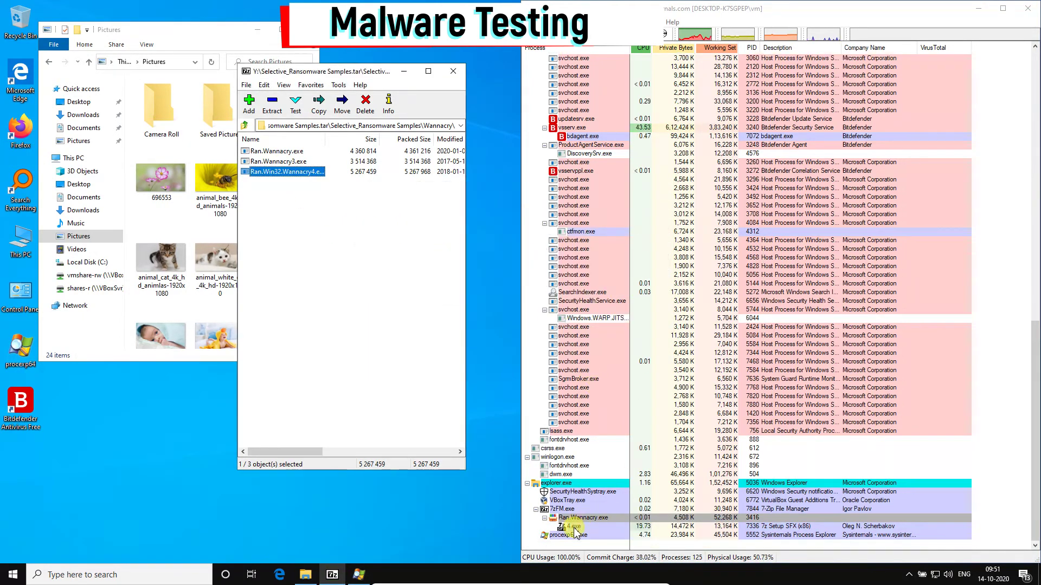
- Check the images in the Pictures folder for signs of encryption and dismiss the access error for 2.exe
{"action": "scroll", "coordinate": [198, 303], "scroll_direction": "down", "scroll_amount": 5}
{"action": "left_click", "coordinate": [199, 304]}
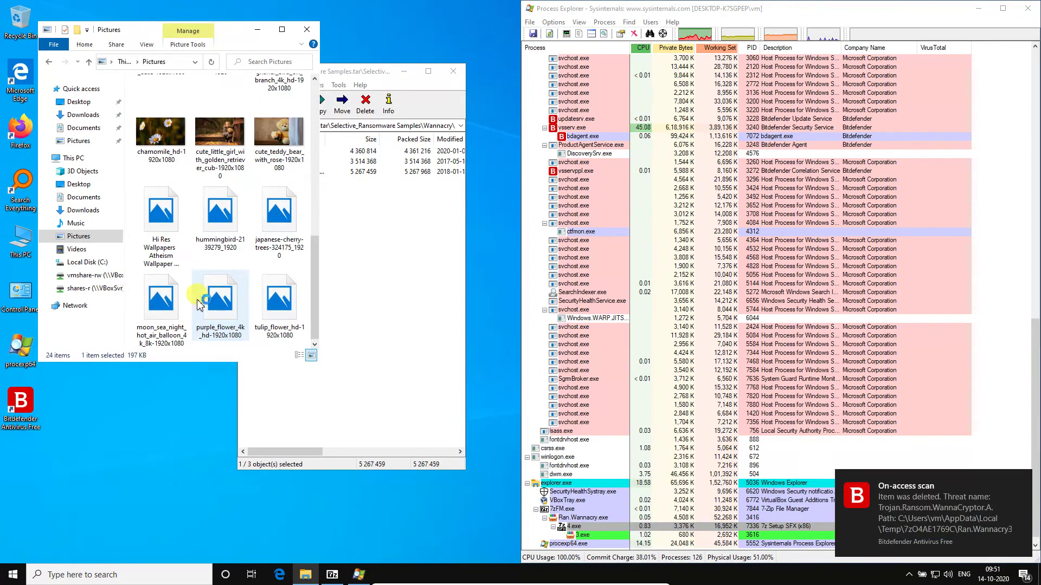
{"action": "scroll", "coordinate": [201, 302], "scroll_direction": "up", "scroll_amount": 5}
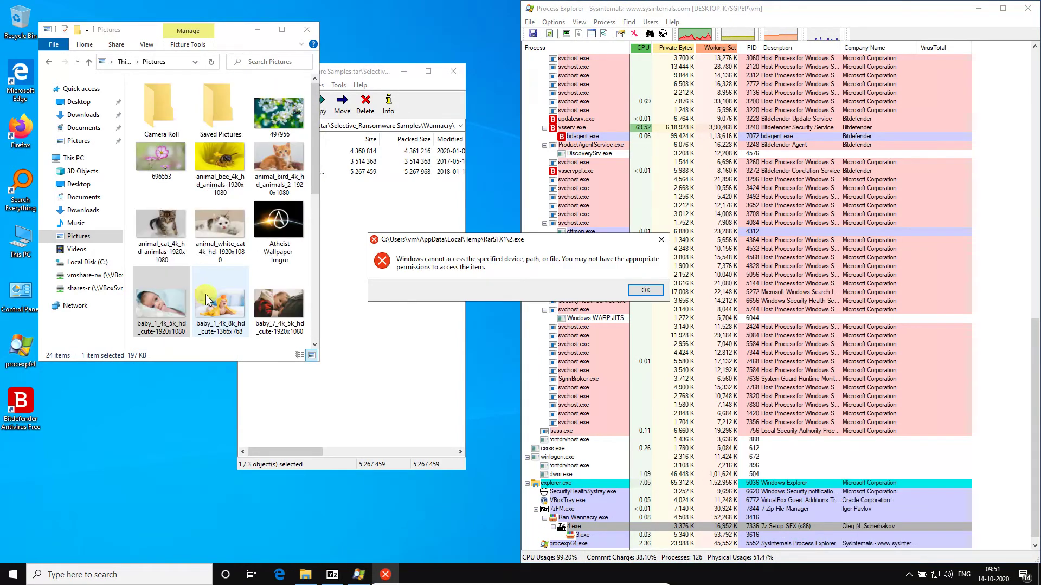
{"action": "left_click", "coordinate": [644, 290]}
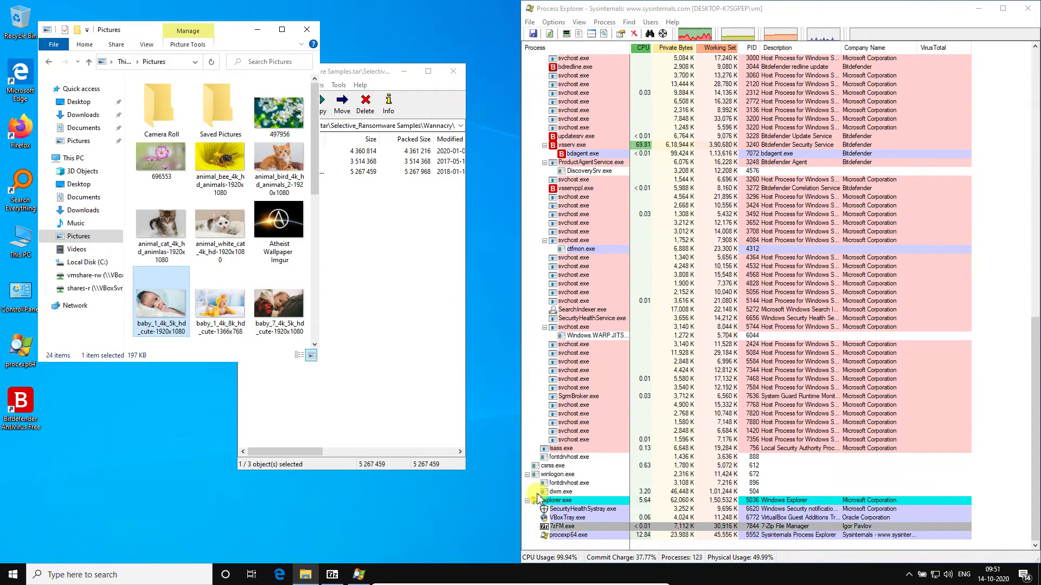
- Open the Somnik sample folder, try to run Ran.Somnik1.exe, and return to the folder list
{"action": "left_click", "coordinate": [419, 332]}
{"action": "left_click", "coordinate": [245, 125]}
{"action": "double_click", "coordinate": [266, 362]}
{"action": "double_click", "coordinate": [274, 152]}
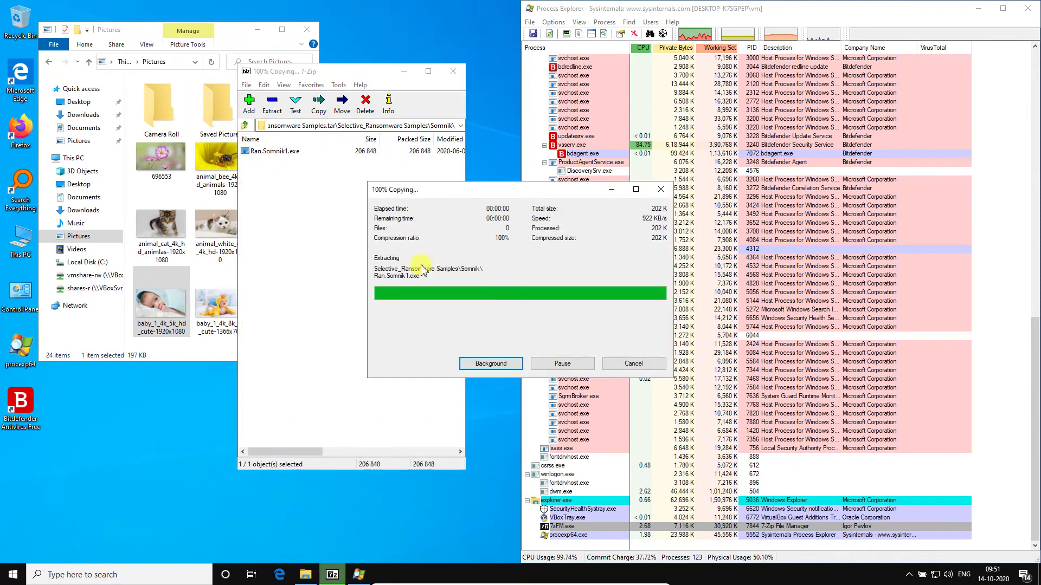
{"action": "left_click", "coordinate": [691, 282]}
{"action": "key", "text": "BackSpace"}
- Open the Spora sample folder, try to run Ran.Spora (3).exe, and return to the folder list
{"action": "double_click", "coordinate": [259, 390]}
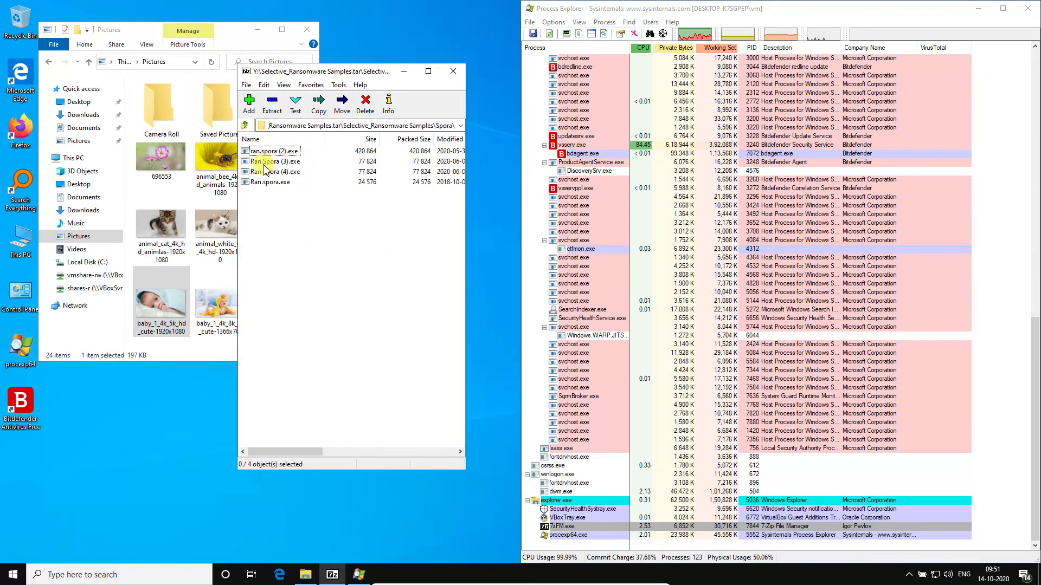
{"action": "double_click", "coordinate": [264, 165]}
{"action": "left_click", "coordinate": [645, 258]}
{"action": "key", "text": "BackSpace"}
- Try to run Ran.Stop.exe from the Stop sample folder, dismiss its error and close the sample archive
{"action": "scroll", "coordinate": [297, 281], "scroll_direction": "down", "scroll_amount": 3}
{"action": "double_click", "coordinate": [258, 354]}
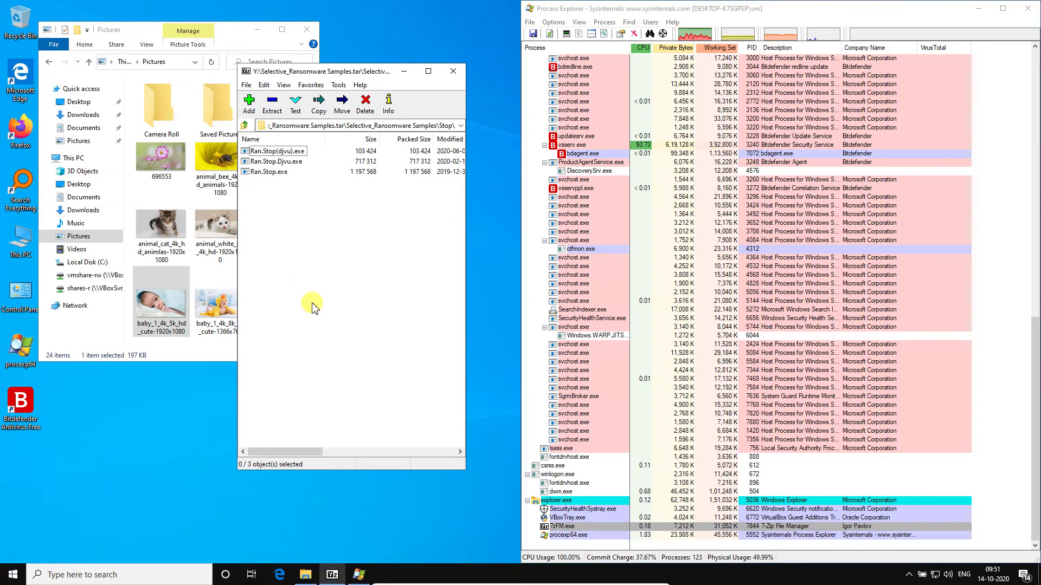
{"action": "double_click", "coordinate": [274, 172]}
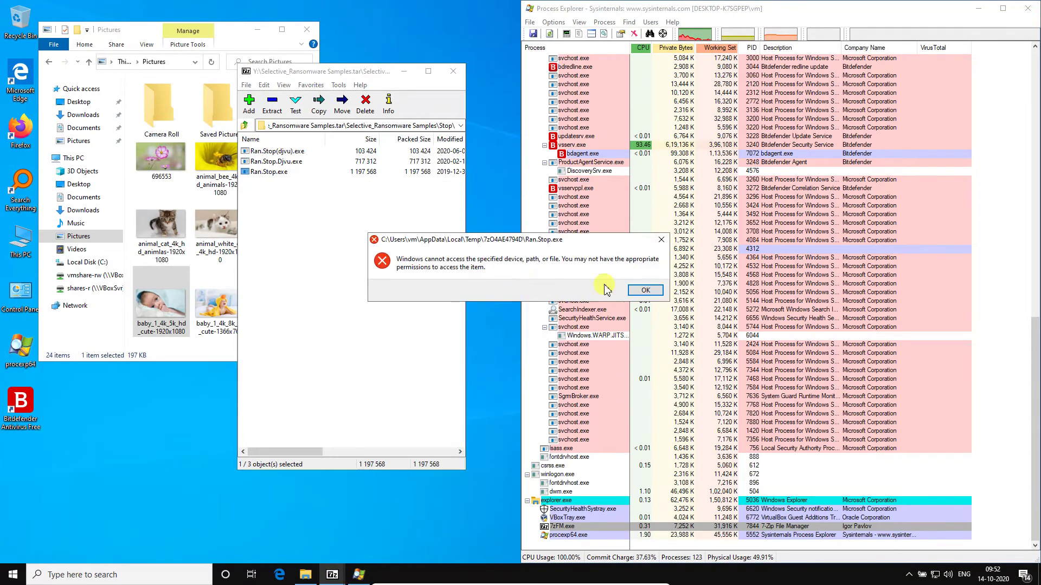
{"action": "left_click", "coordinate": [604, 287]}
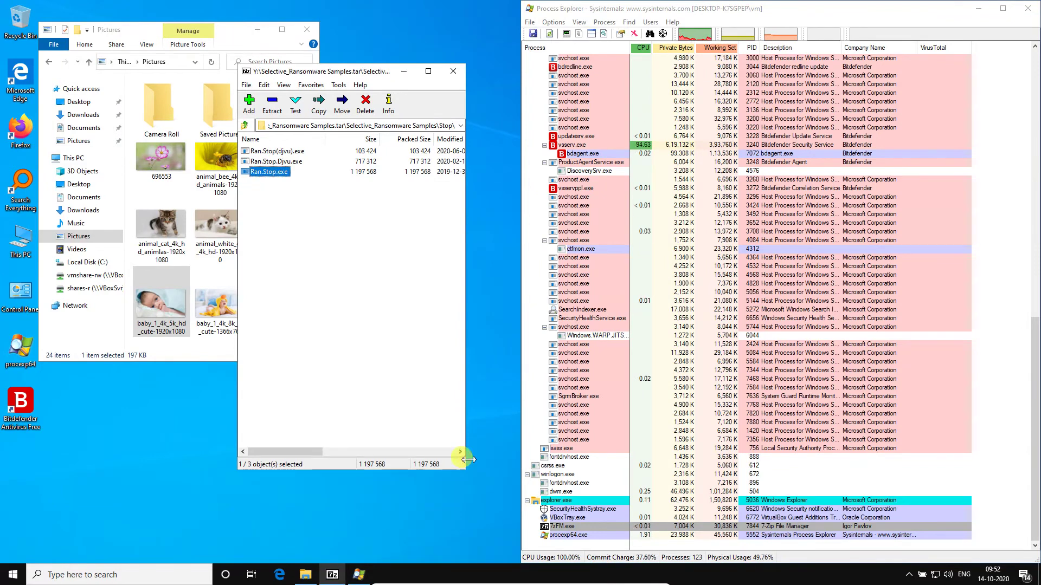
{"action": "left_click", "coordinate": [454, 71]}
- Open Bitdefender Antivirus Free and review the blocked threats in its event history
{"action": "left_click", "coordinate": [909, 575]}
{"action": "left_click", "coordinate": [920, 553]}
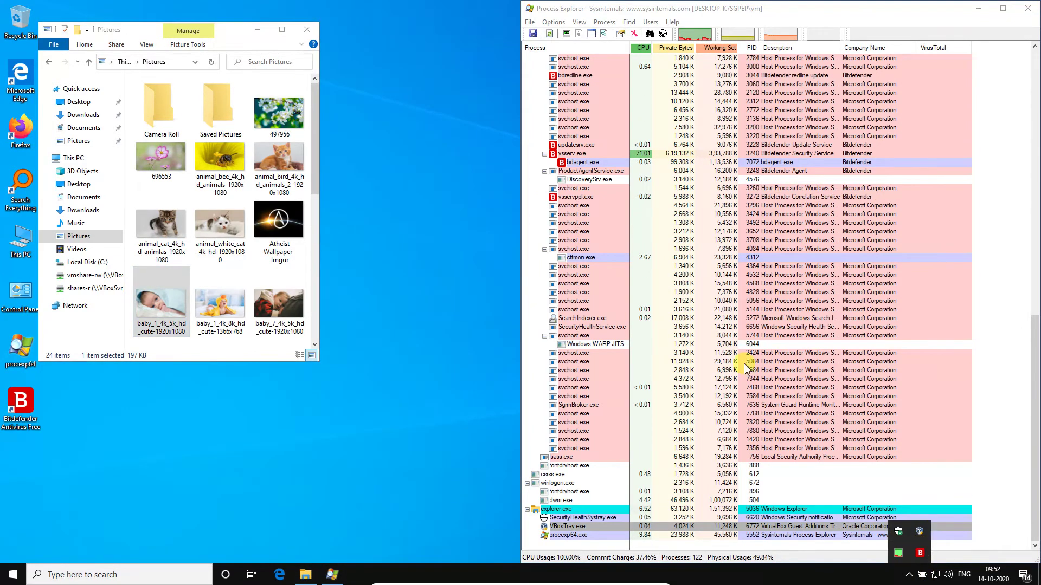
{"action": "scroll", "coordinate": [835, 342], "scroll_direction": "up", "scroll_amount": 8}
{"action": "scroll", "coordinate": [568, 331], "scroll_direction": "down", "scroll_amount": 5}
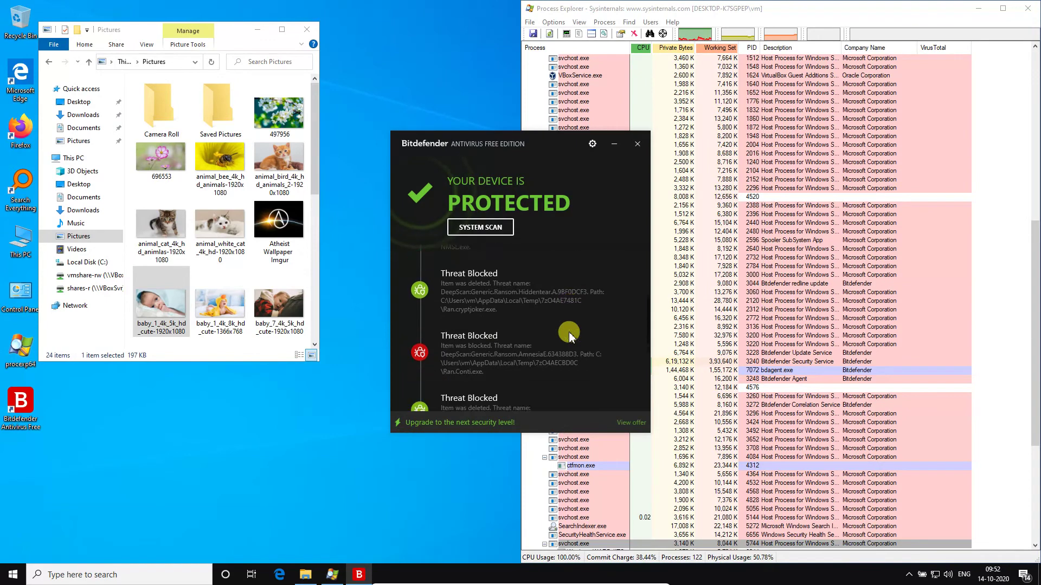
{"action": "left_click", "coordinate": [592, 143]}
{"action": "left_click", "coordinate": [608, 169]}
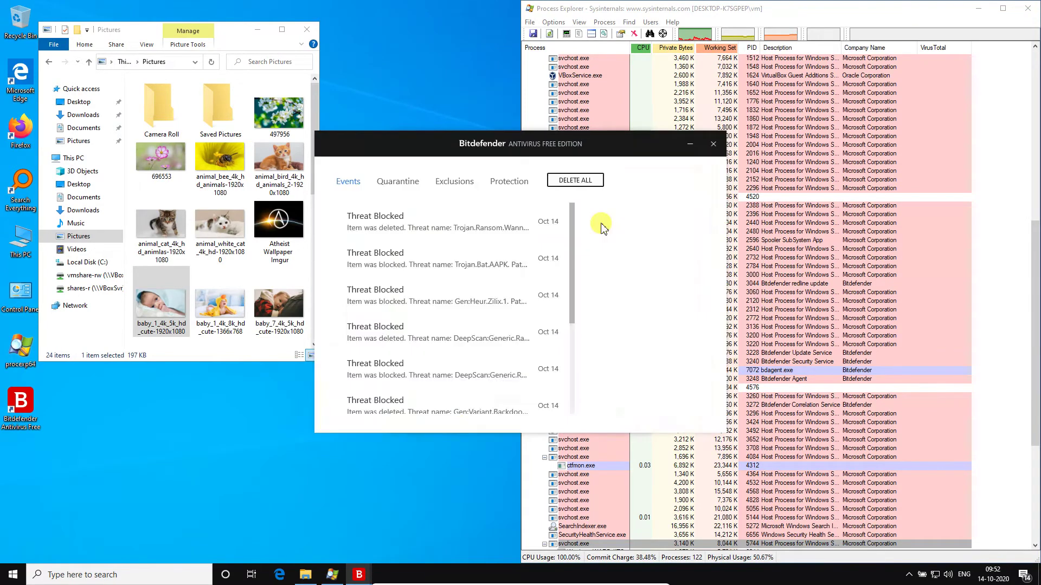
{"action": "mouse_move", "coordinate": [571, 251]}
{"action": "left_mouse_down"}
{"action": "mouse_move", "coordinate": [559, 353]}
{"action": "mouse_move", "coordinate": [569, 239]}
{"action": "left_mouse_up"}
{"action": "left_click", "coordinate": [700, 157]}
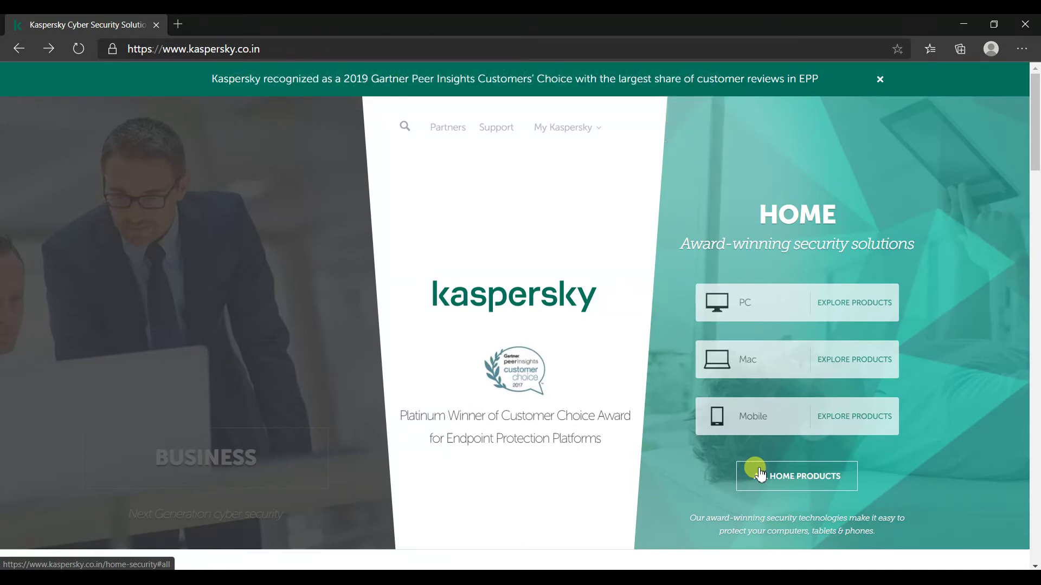
- Open the Free Antivirus page from the Home Products links on the Kaspersky website in the browser
{"action": "scroll", "coordinate": [760, 475], "scroll_direction": "down", "scroll_amount": 20}
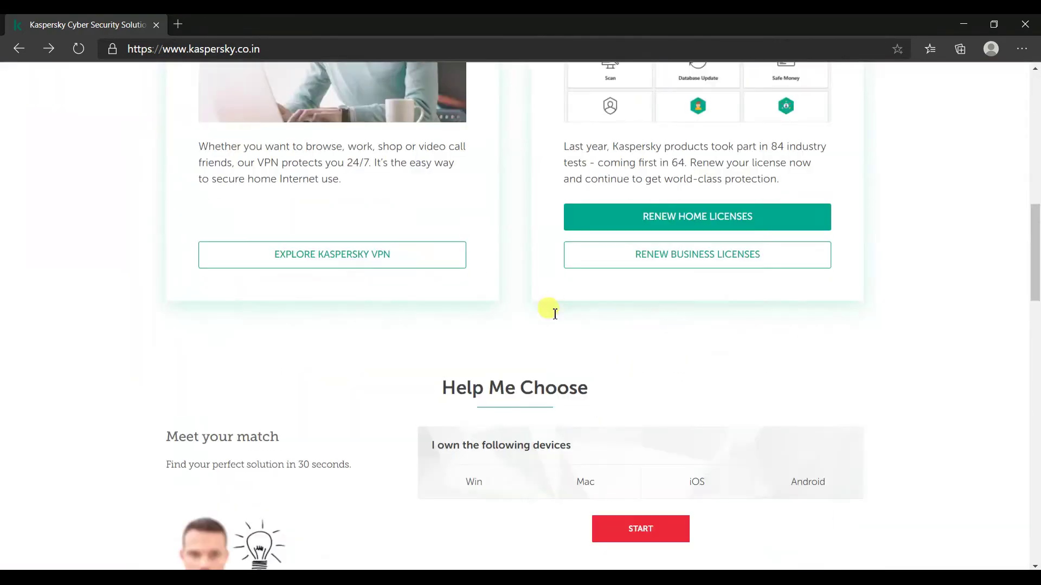
{"action": "left_click", "coordinate": [239, 414]}
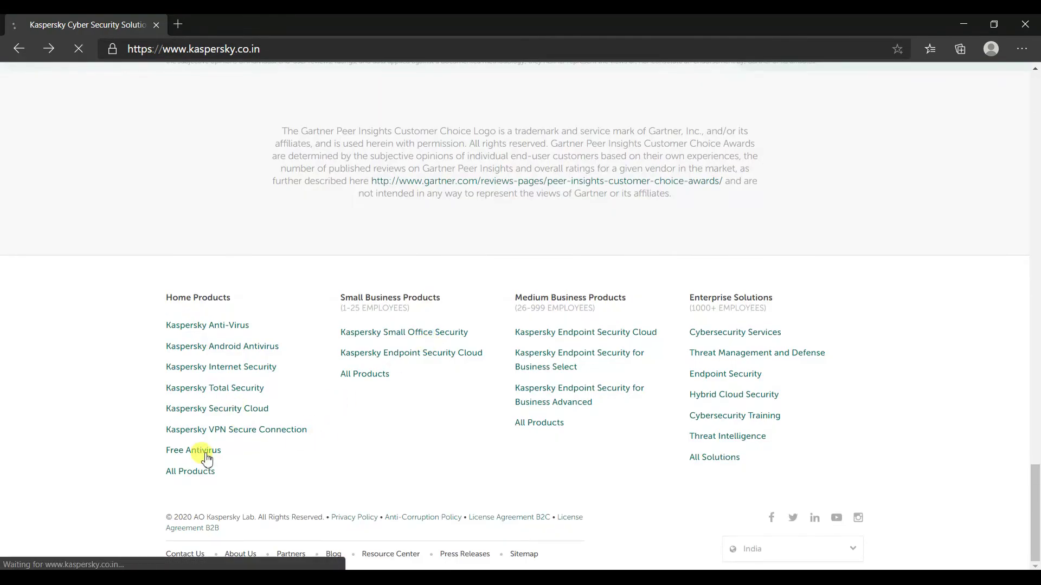
{"action": "left_click", "coordinate": [183, 455]}
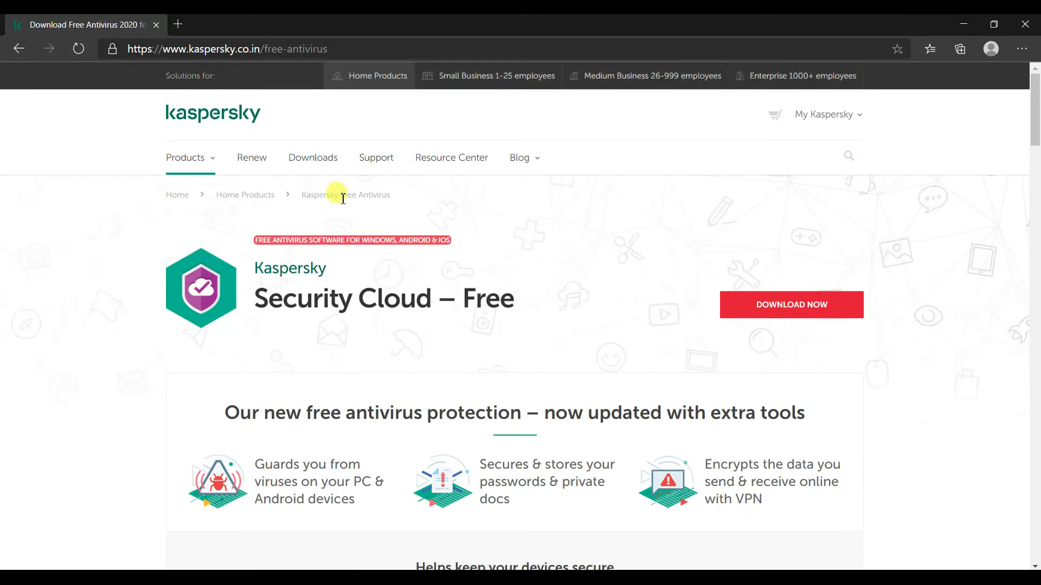
- Read the product name and feature descriptions on the Kaspersky Security Cloud – Free page
{"action": "left_click_drag", "start_coordinate": [247, 261], "coordinate": [506, 316]}
{"action": "left_click", "coordinate": [506, 316]}
{"action": "scroll", "coordinate": [649, 339], "scroll_direction": "down", "scroll_amount": 8}
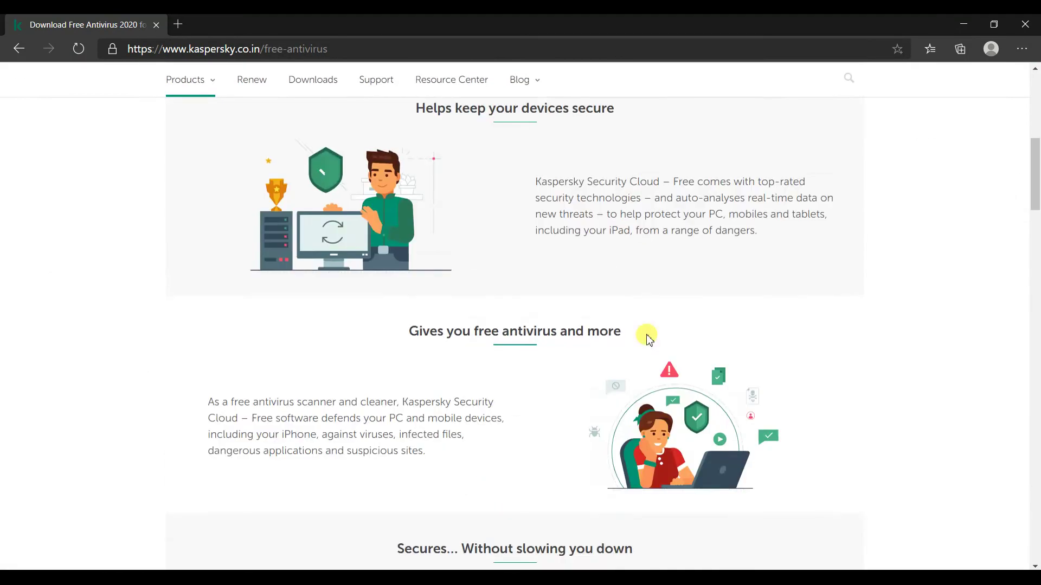
{"action": "scroll", "coordinate": [649, 339], "scroll_direction": "down", "scroll_amount": 10}
{"action": "triple_click", "coordinate": [255, 227]}
{"action": "left_click", "coordinate": [260, 228]}
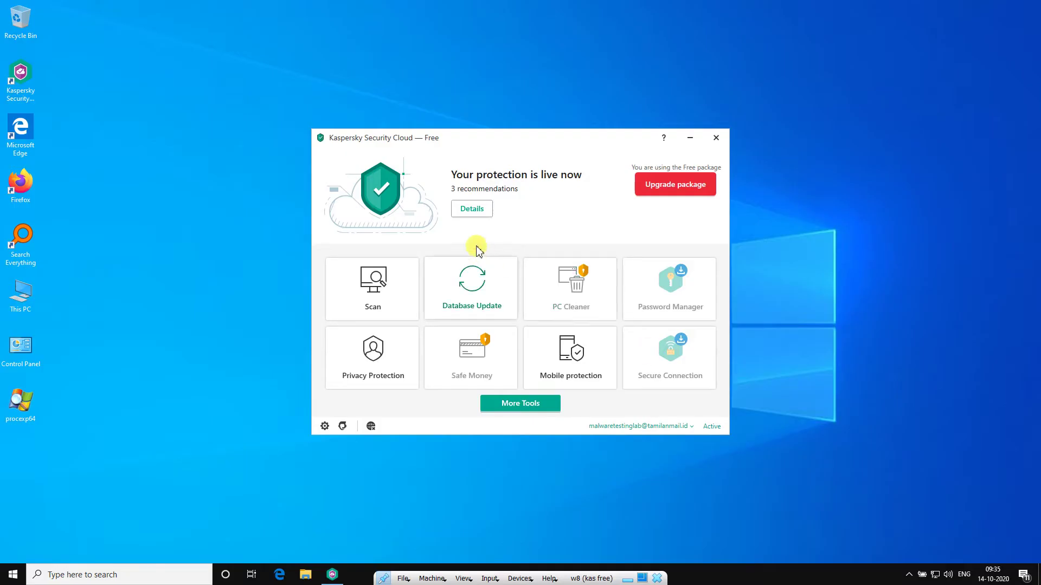
- In Kaspersky Security Cloud, view the protection details and browse the My Network, Manage applications, and Clean and optimize tools
{"action": "left_click", "coordinate": [470, 207]}
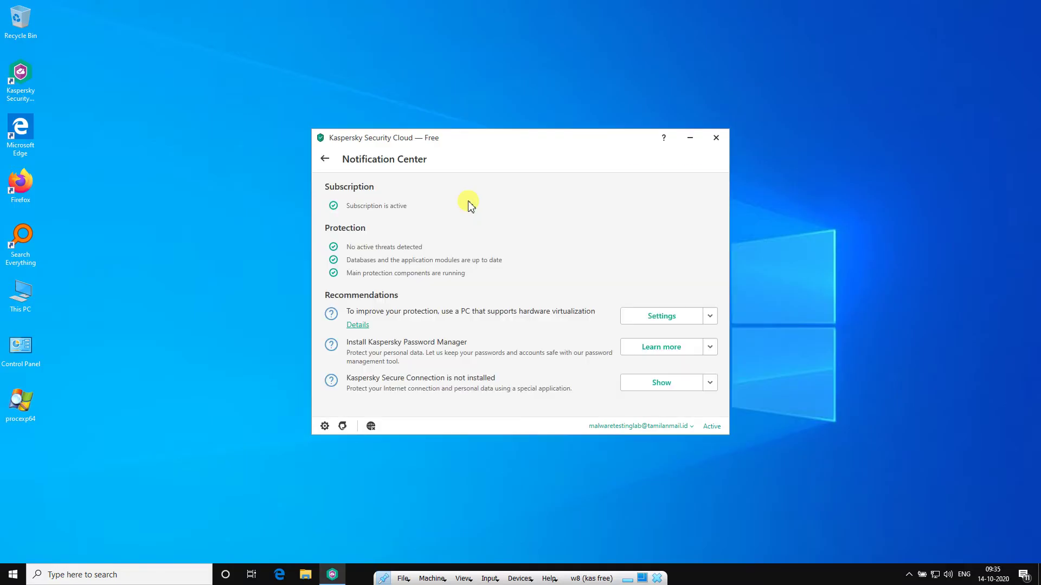
{"action": "left_click", "coordinate": [325, 158]}
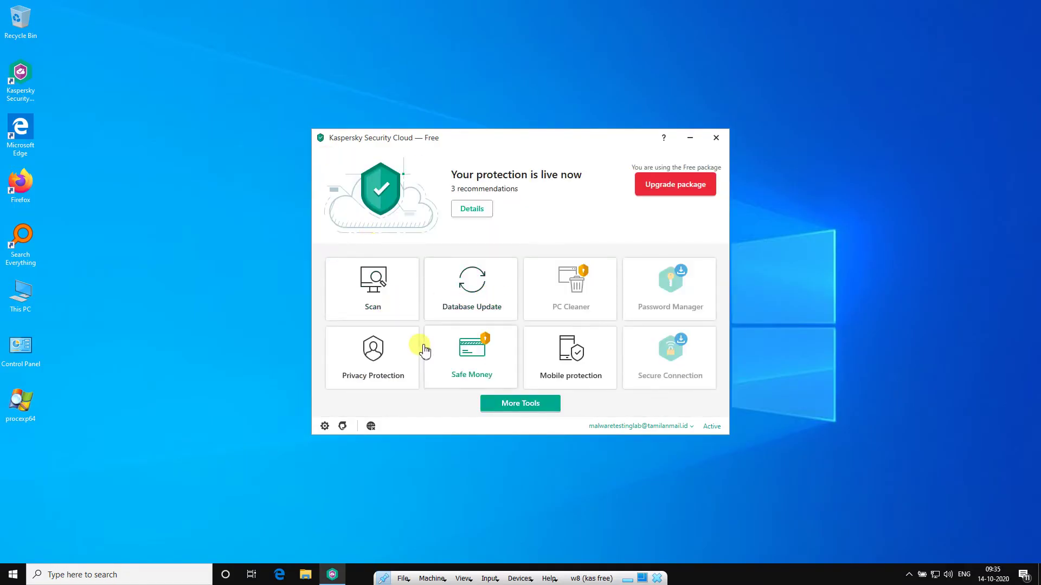
{"action": "left_click", "coordinate": [538, 406]}
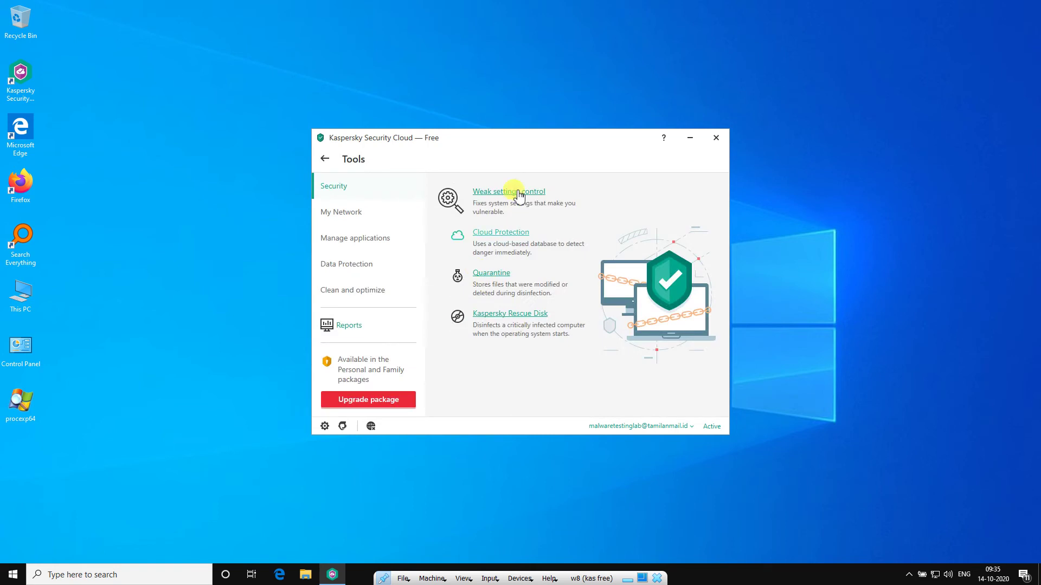
{"action": "left_click", "coordinate": [388, 212]}
{"action": "left_click", "coordinate": [391, 239]}
{"action": "left_click", "coordinate": [394, 290]}
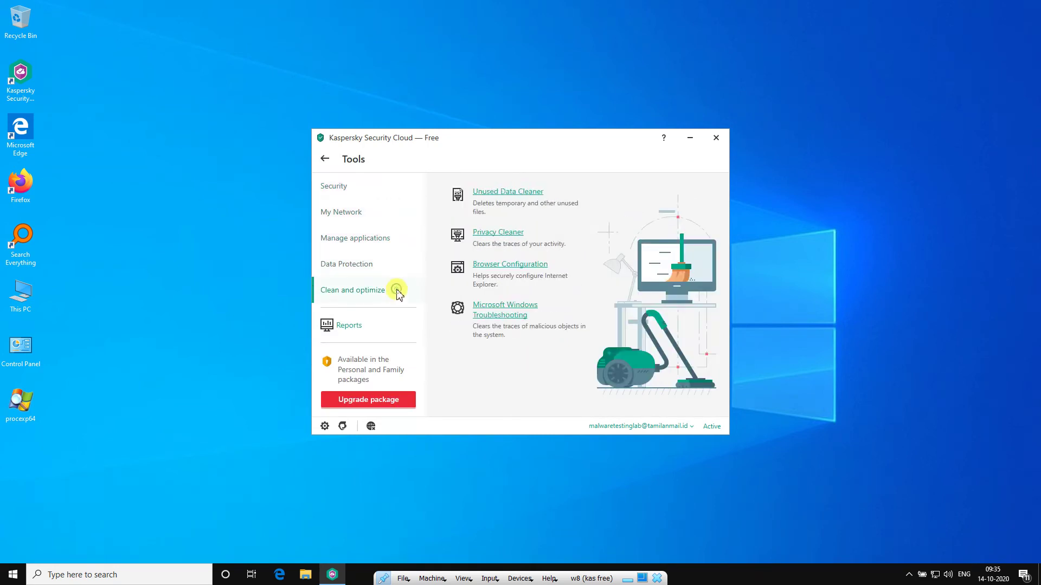
- View the Cloud Protection page in the Security tools and the available scan tasks, and return to the main window
{"action": "left_click", "coordinate": [386, 195]}
{"action": "left_click", "coordinate": [484, 232]}
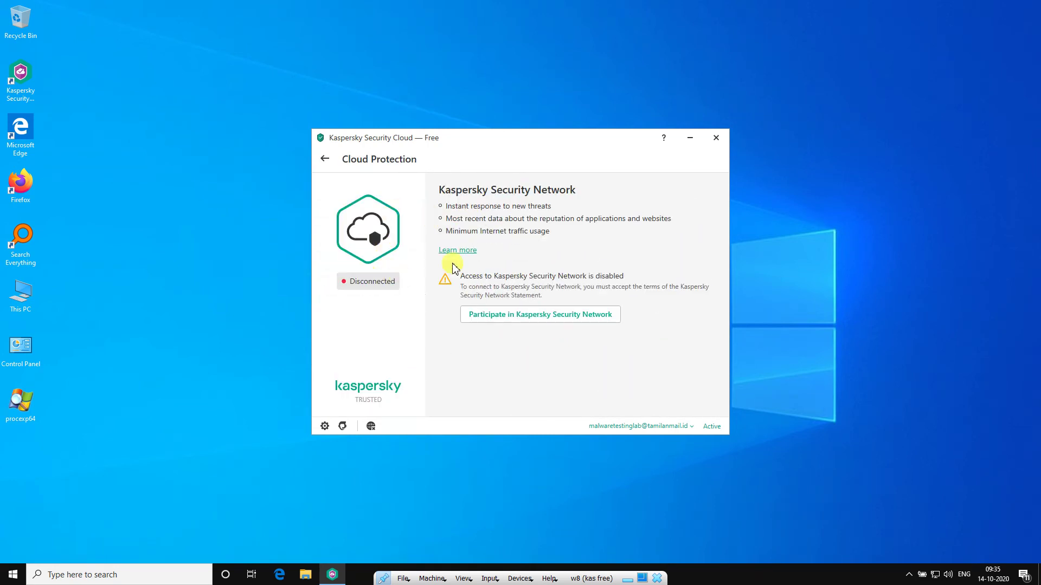
{"action": "left_click", "coordinate": [326, 159]}
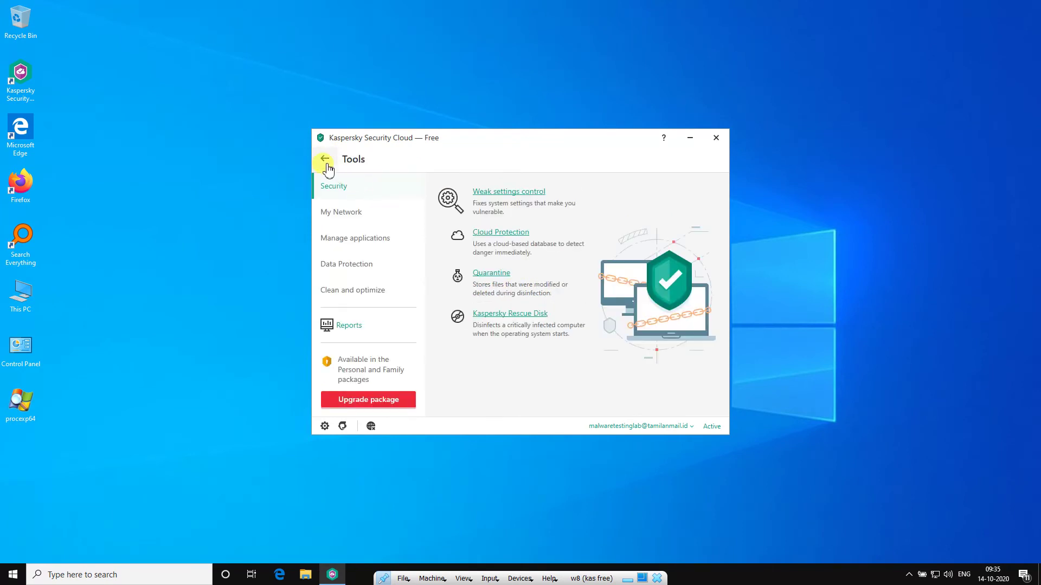
{"action": "left_click", "coordinate": [326, 160]}
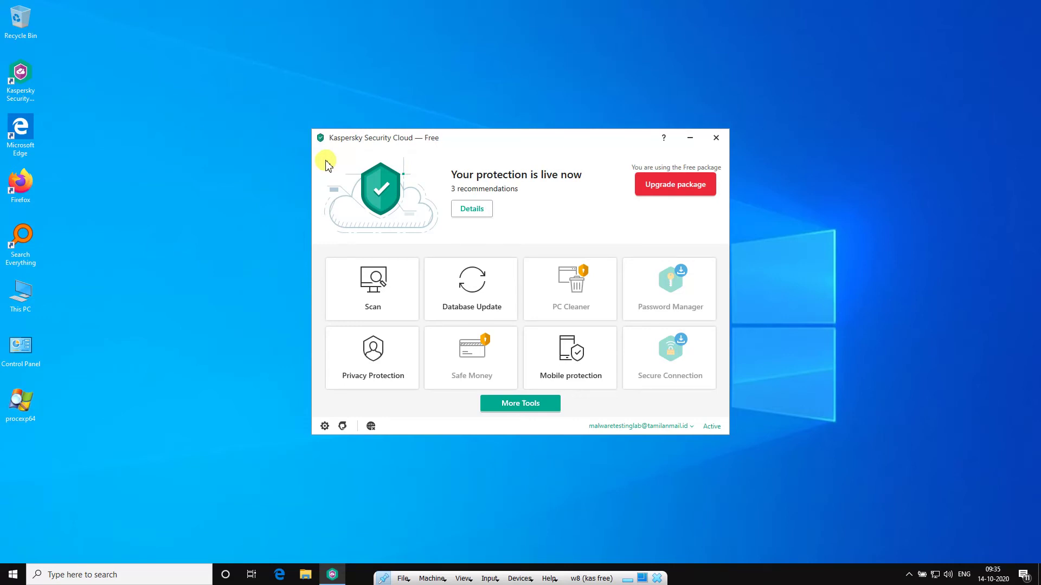
{"action": "left_click", "coordinate": [387, 289]}
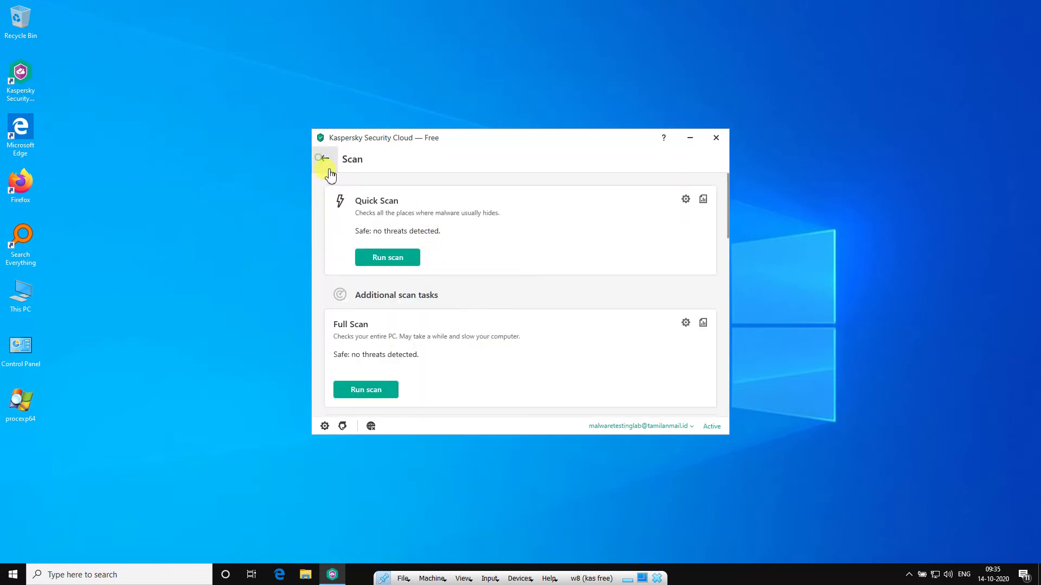
{"action": "left_click", "coordinate": [323, 160]}
- Examine the Protection settings, including System Watcher and AMSI Protection, and return to the main window
{"action": "left_click", "coordinate": [325, 426]}
{"action": "left_click", "coordinate": [367, 212]}
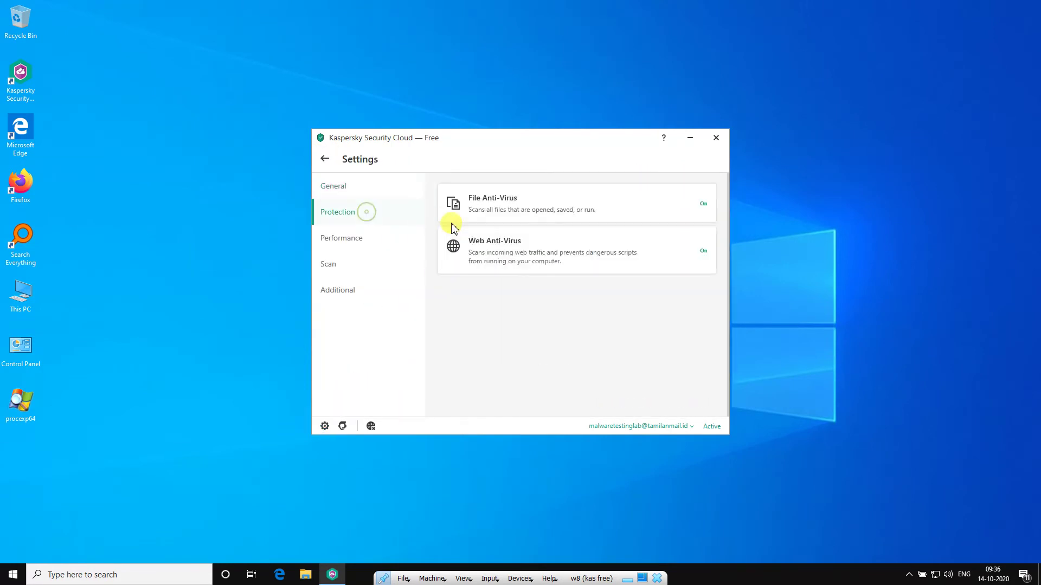
{"action": "scroll", "coordinate": [571, 284], "scroll_direction": "down", "scroll_amount": 3}
{"action": "scroll", "coordinate": [575, 293], "scroll_direction": "down", "scroll_amount": 10}
{"action": "scroll", "coordinate": [584, 303], "scroll_direction": "up", "scroll_amount": 9}
{"action": "scroll", "coordinate": [586, 303], "scroll_direction": "up", "scroll_amount": 4}
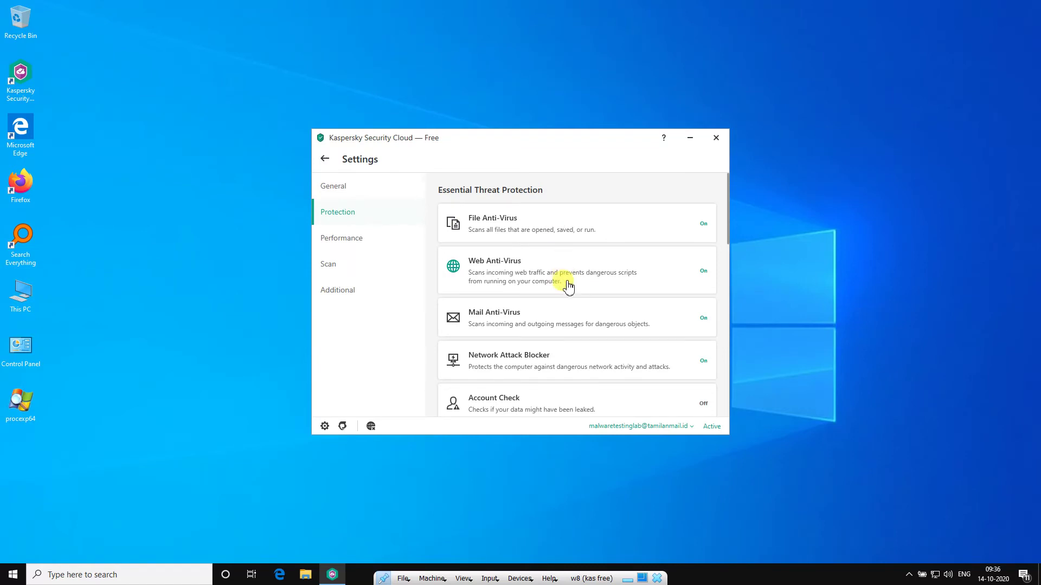
{"action": "scroll", "coordinate": [561, 328], "scroll_direction": "down", "scroll_amount": 3}
{"action": "scroll", "coordinate": [529, 319], "scroll_direction": "down", "scroll_amount": 1}
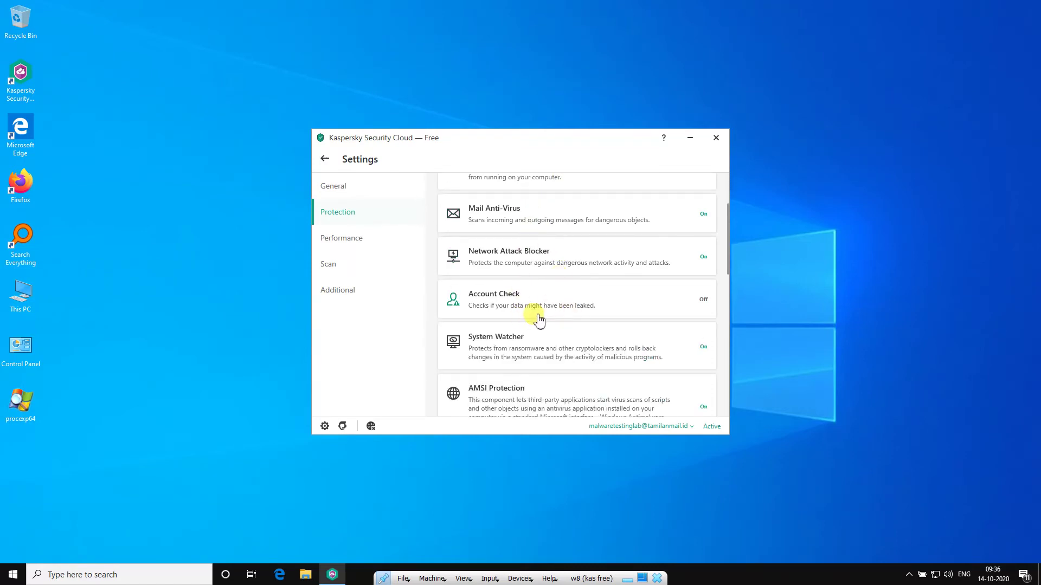
{"action": "scroll", "coordinate": [560, 354], "scroll_direction": "down", "scroll_amount": 1}
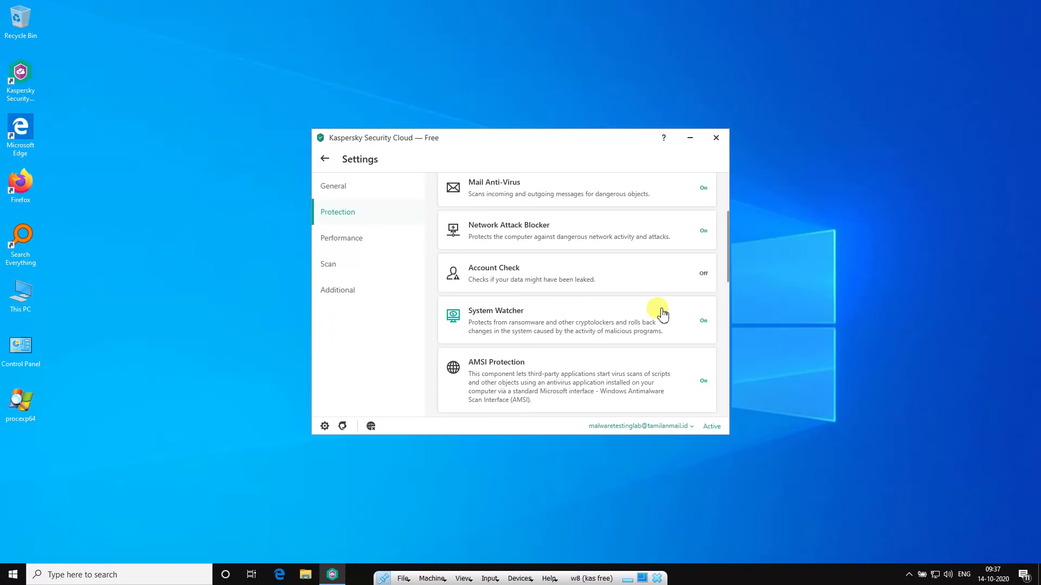
{"action": "left_click", "coordinate": [325, 158]}
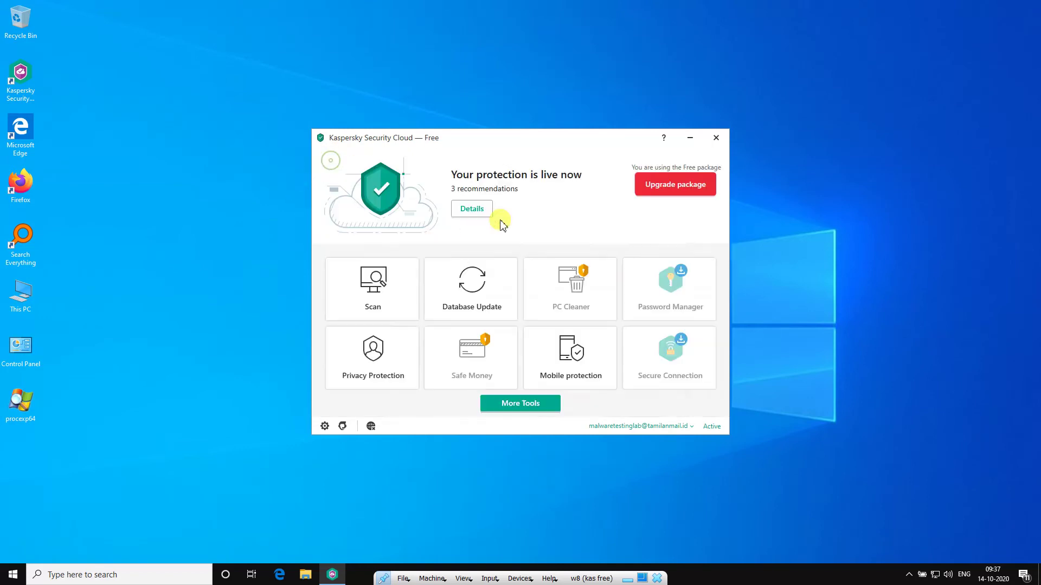